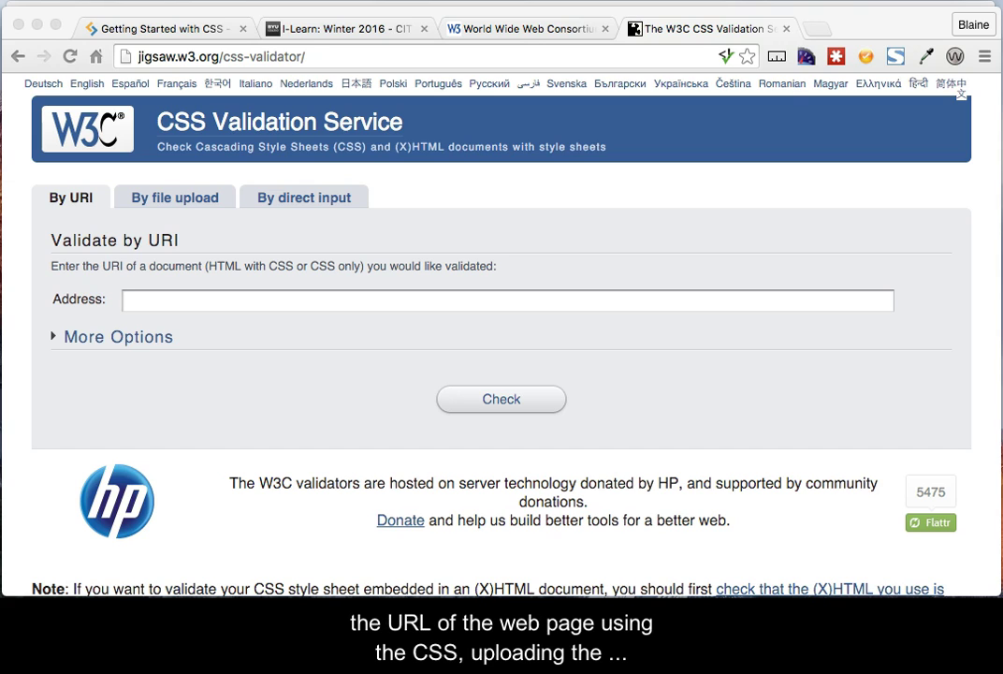
- Look through the validator's By URI, File Upload and Direct Input forms, ending on By URI
left_click(75, 204)
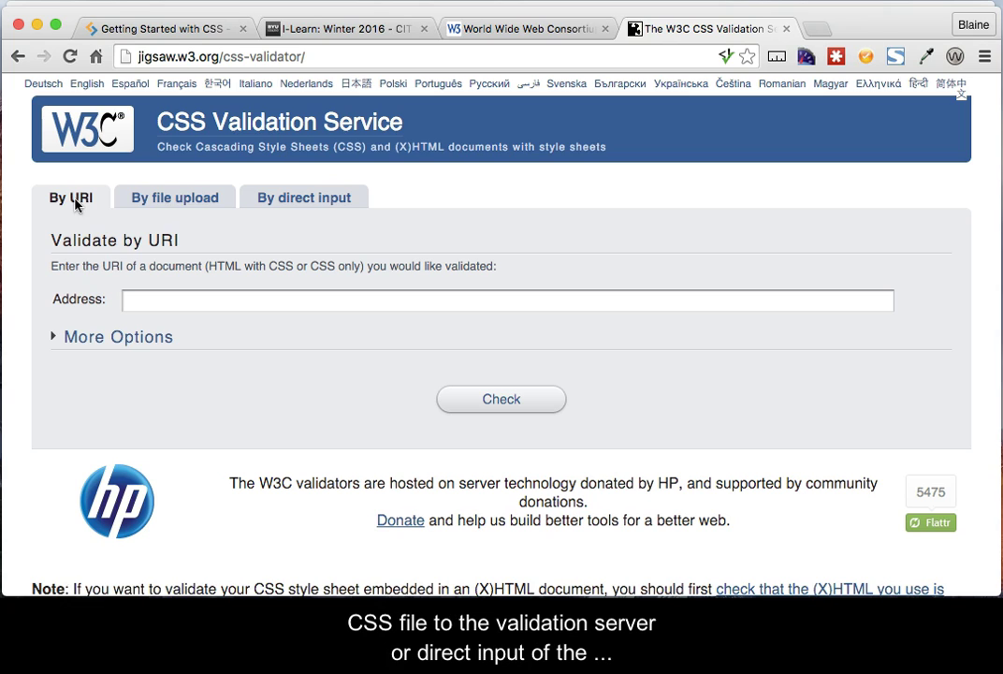
left_click(171, 202)
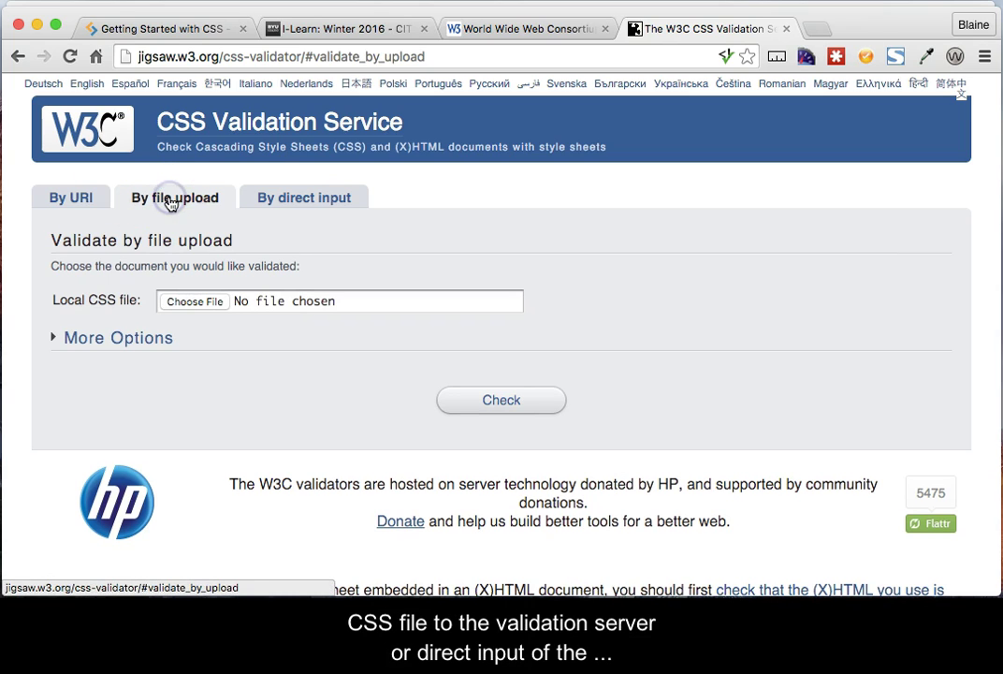
left_click(284, 202)
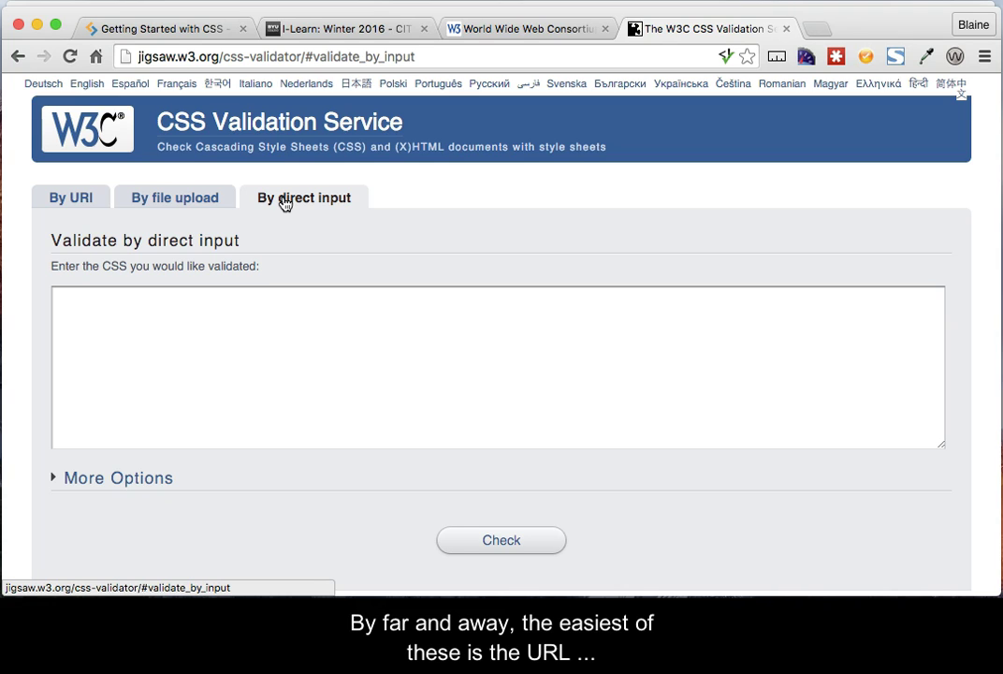
left_click(75, 200)
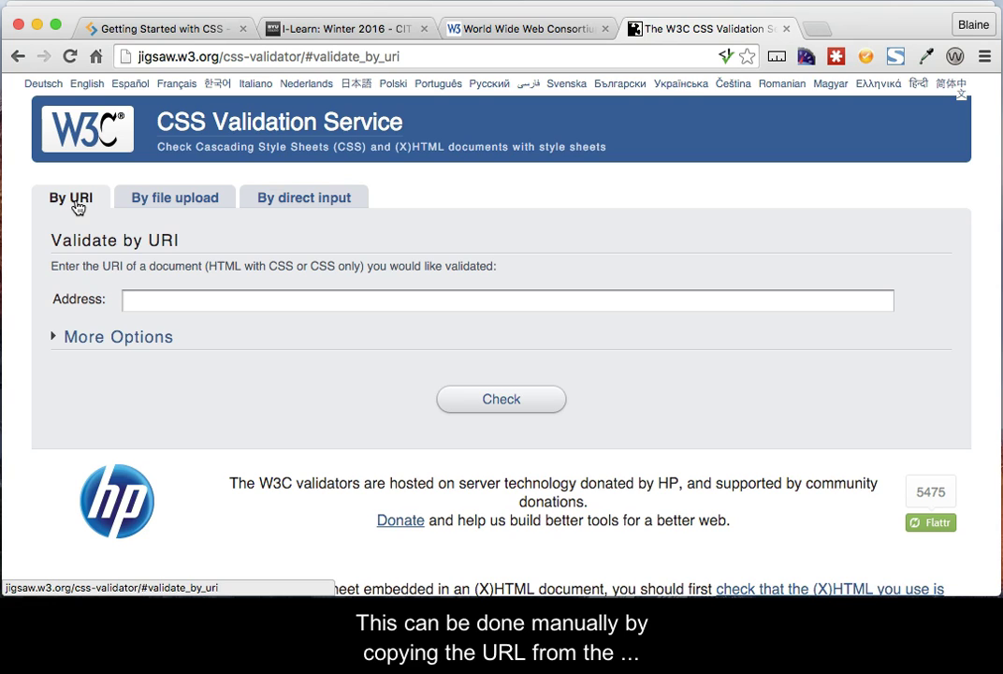
- Copy the SitePoint lesson's web address, paste it into the validator's Address field and check it
left_click(134, 31)
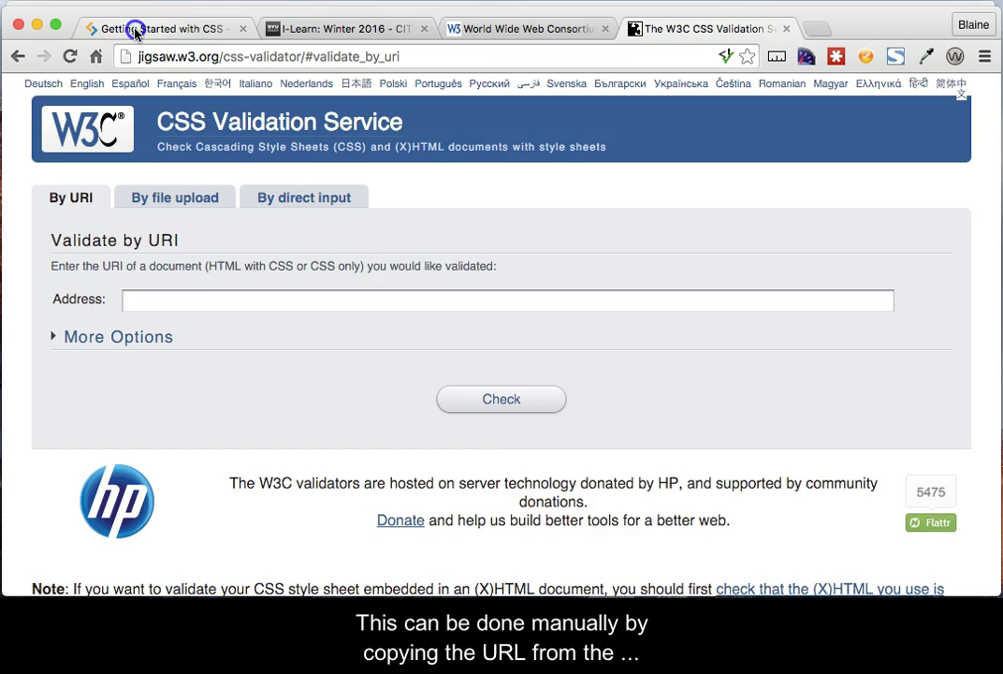
left_click(447, 60)
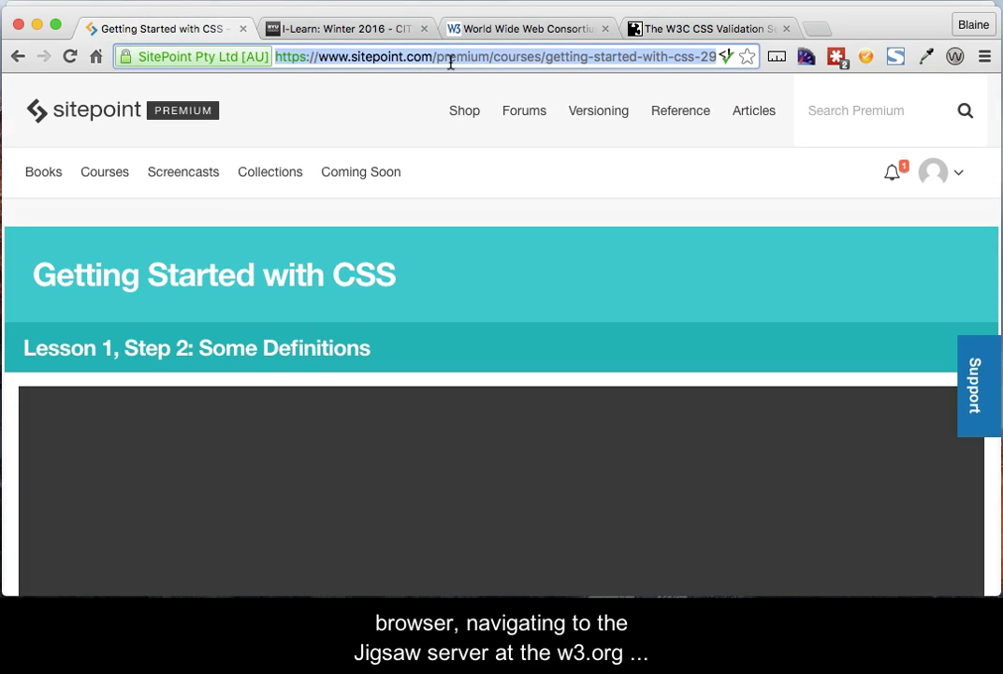
left_click(682, 28)
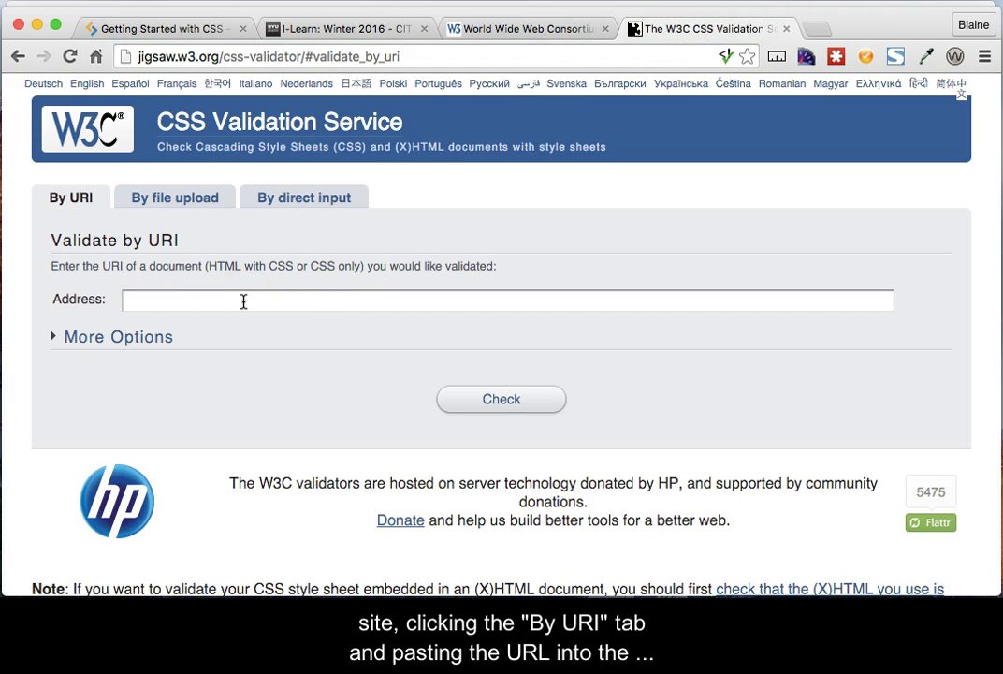
left_click(50, 199)
left_click(165, 299)
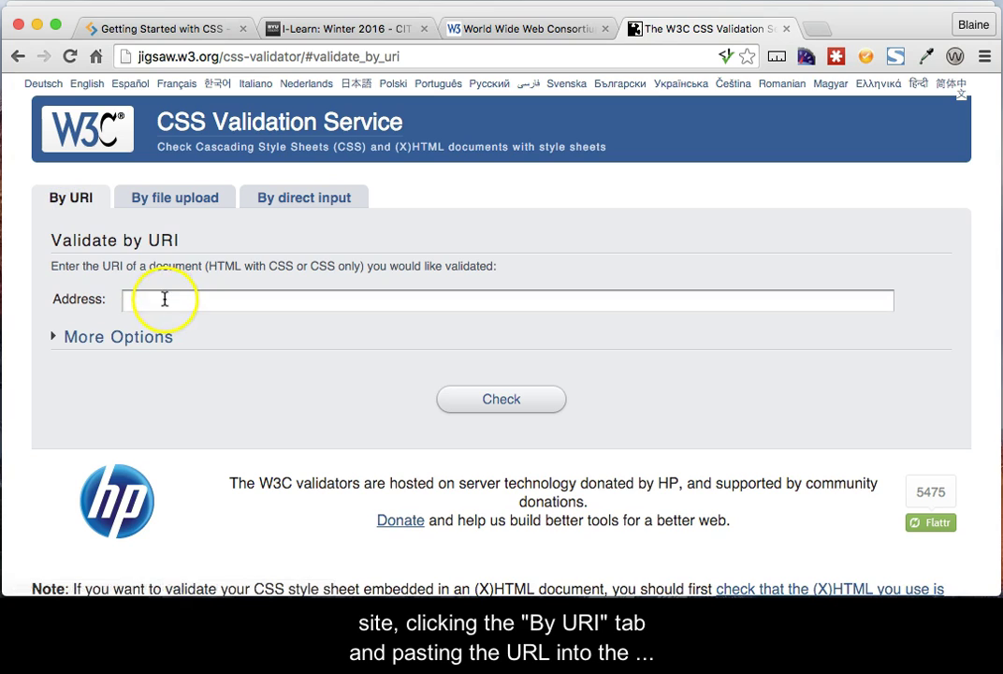
type("https://www.sitepoint.com/premium/courses/getting-started-with-css-2903/lesson/1/step/2#discussion")
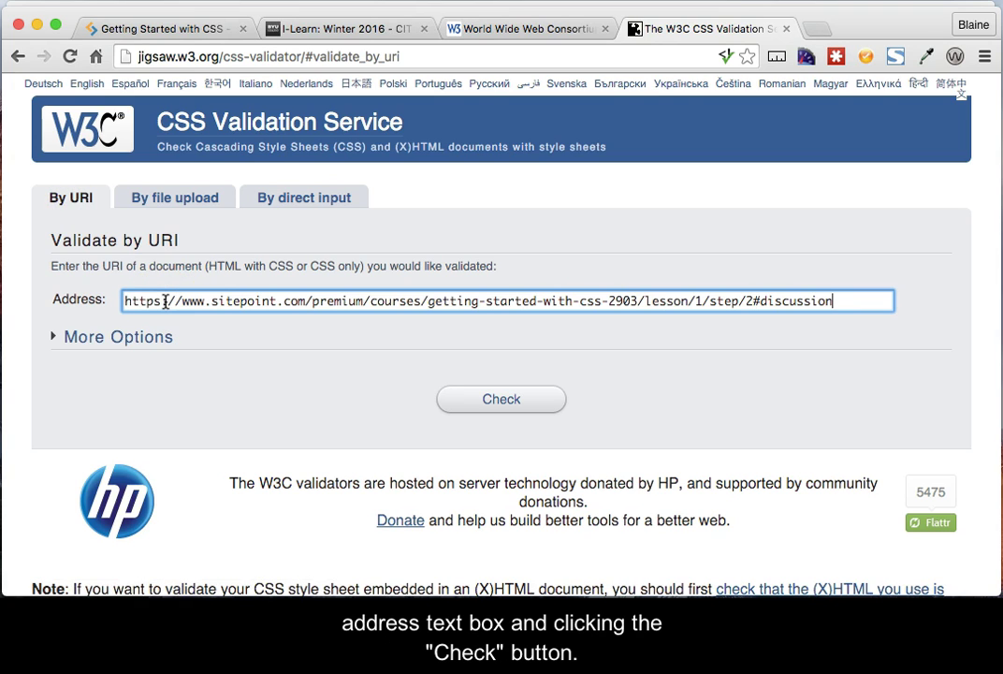
left_click(495, 401)
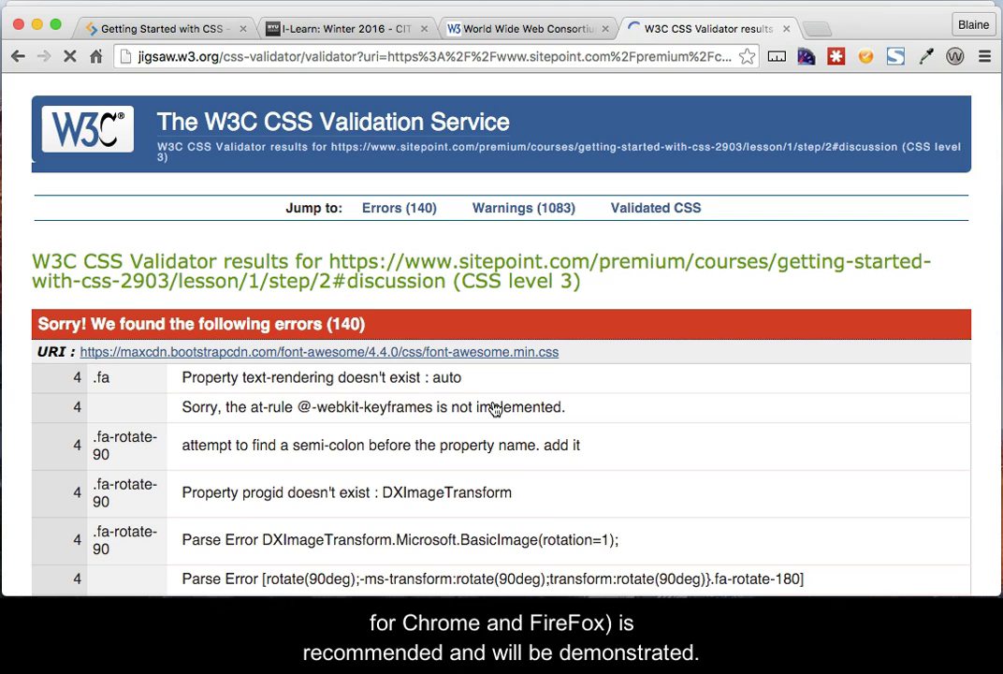
- Leave the SitePoint results (140 errors, 1083 warnings) for the new Chrome window with the Google start page
key("super+Tab")
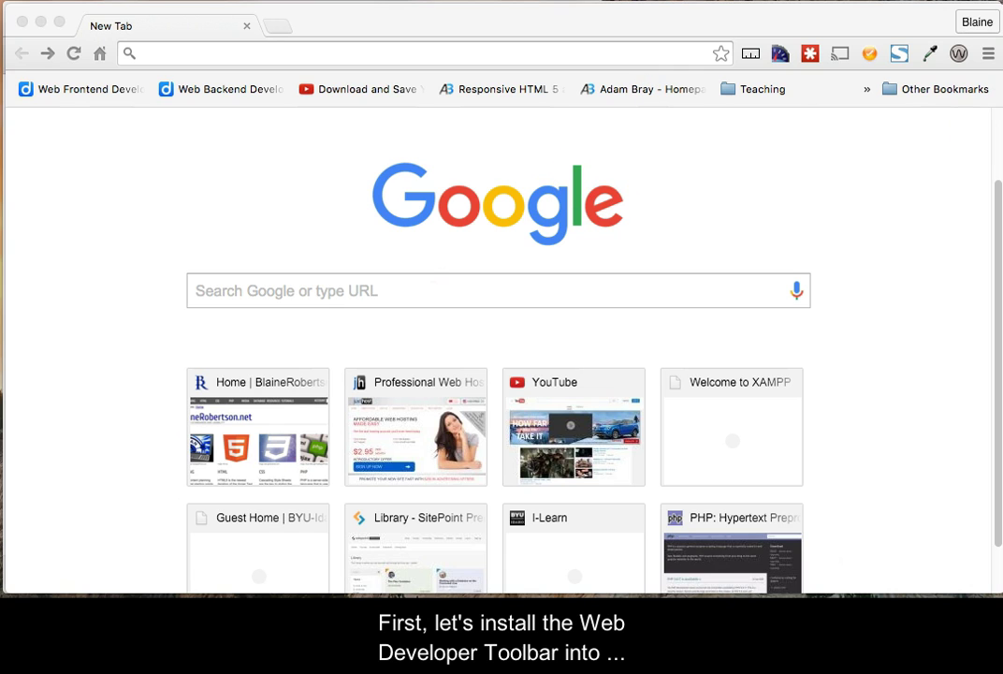
- Go through More Tools > Extensions to reach the Chrome Web Store's extensions category
left_click(988, 54)
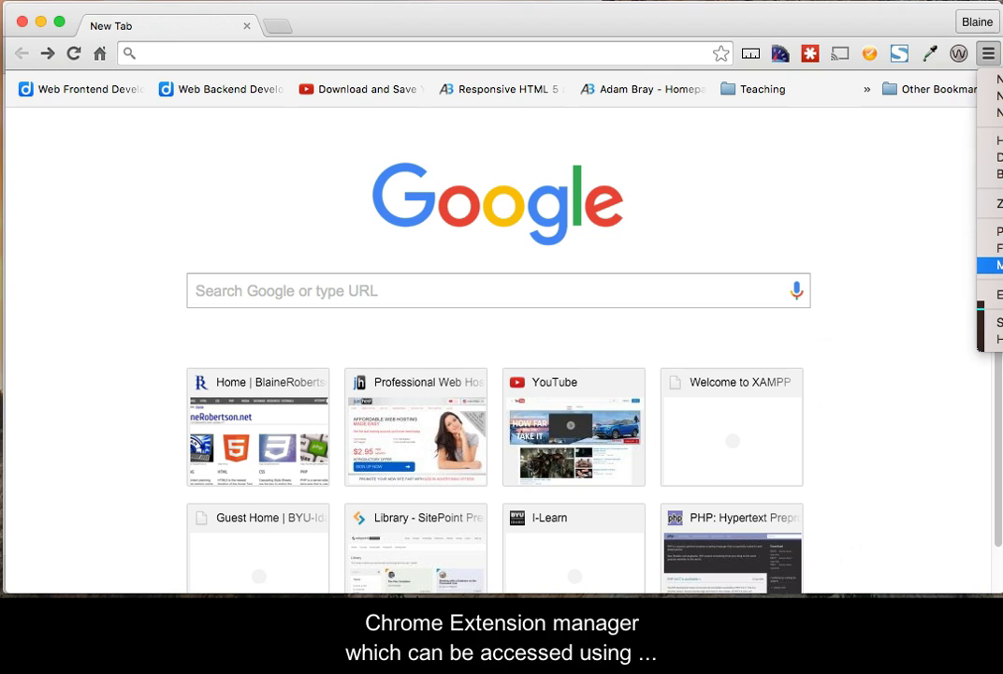
left_click(1001, 265)
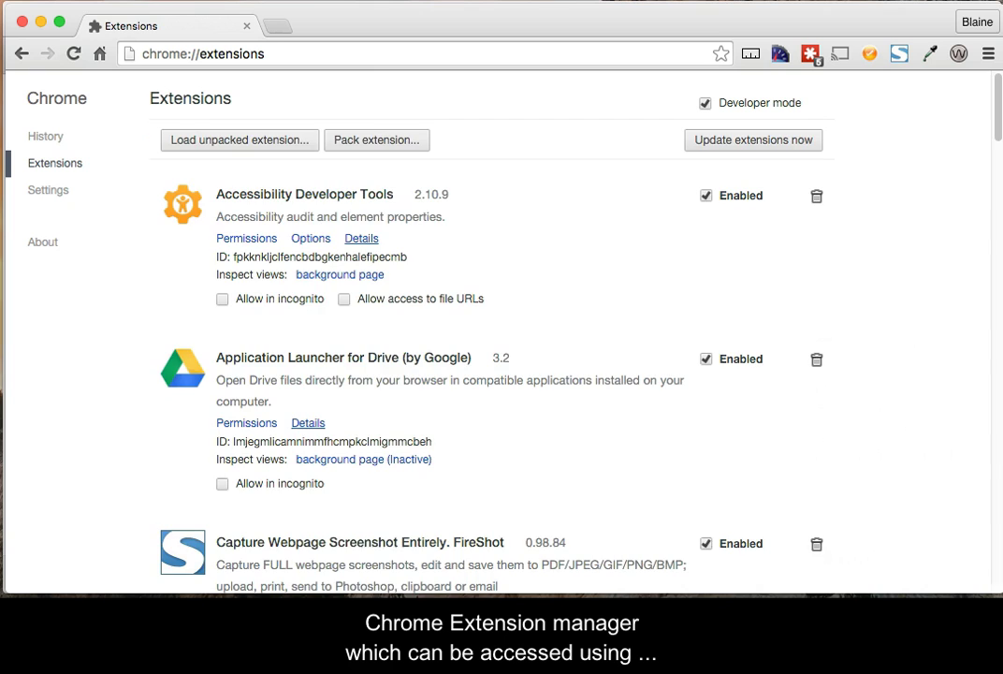
scroll(678, 243, "down", 20)
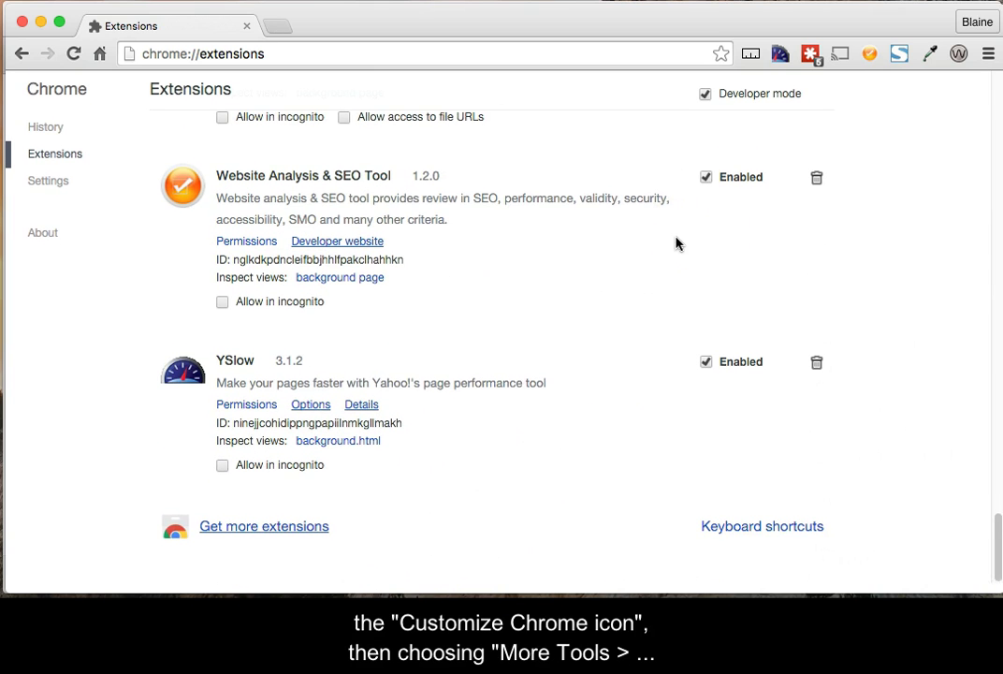
left_click(294, 541)
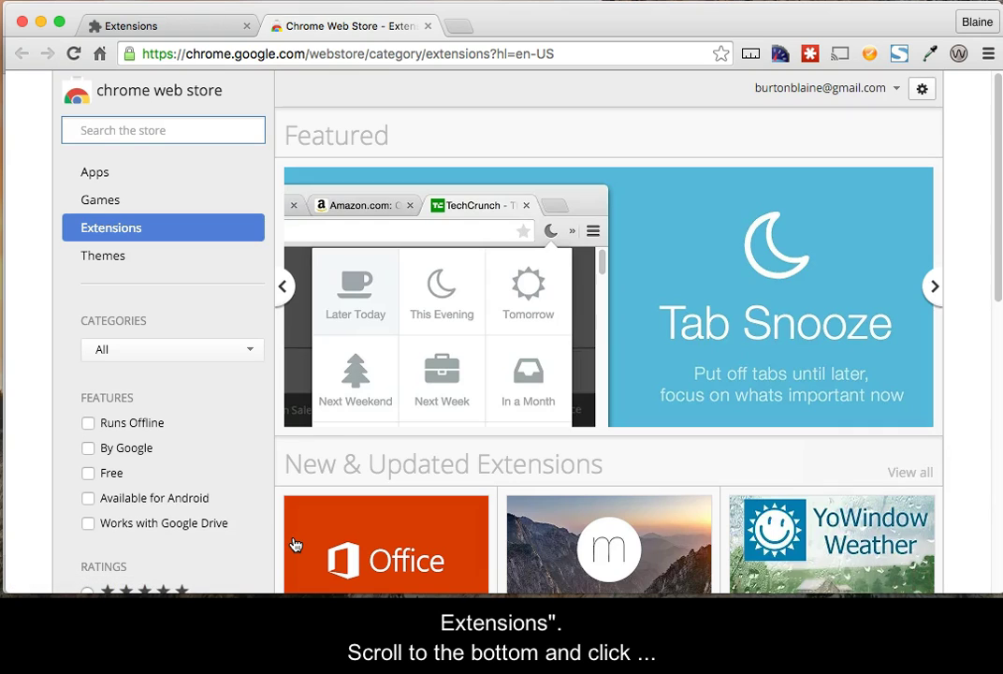
- Search the store for 'web dev' and add the Web Developer extension to Chrome
type("we")
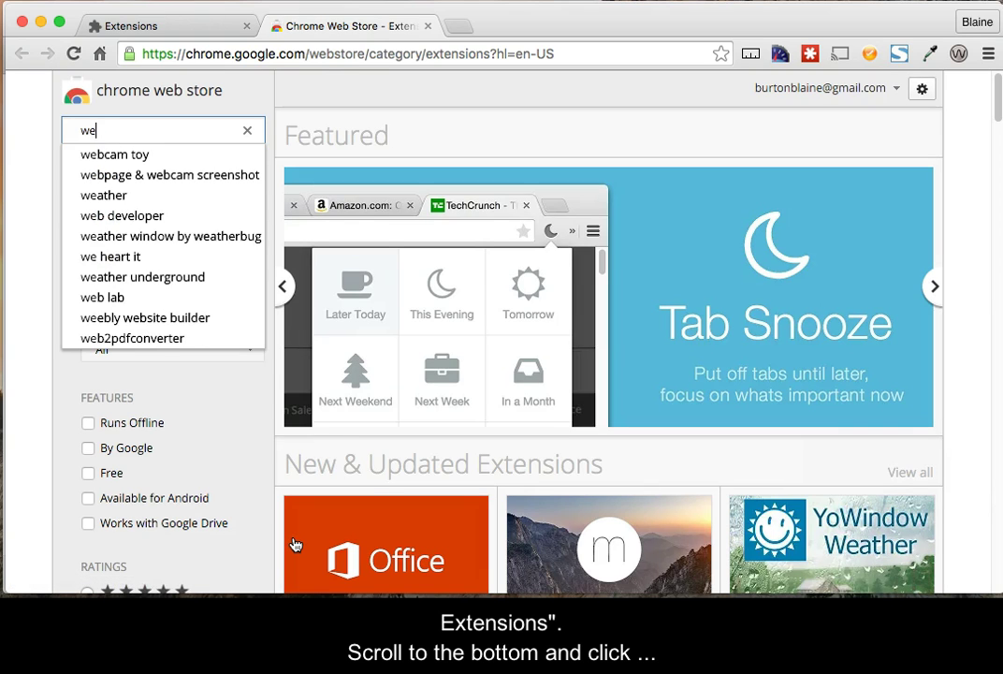
type("b dev")
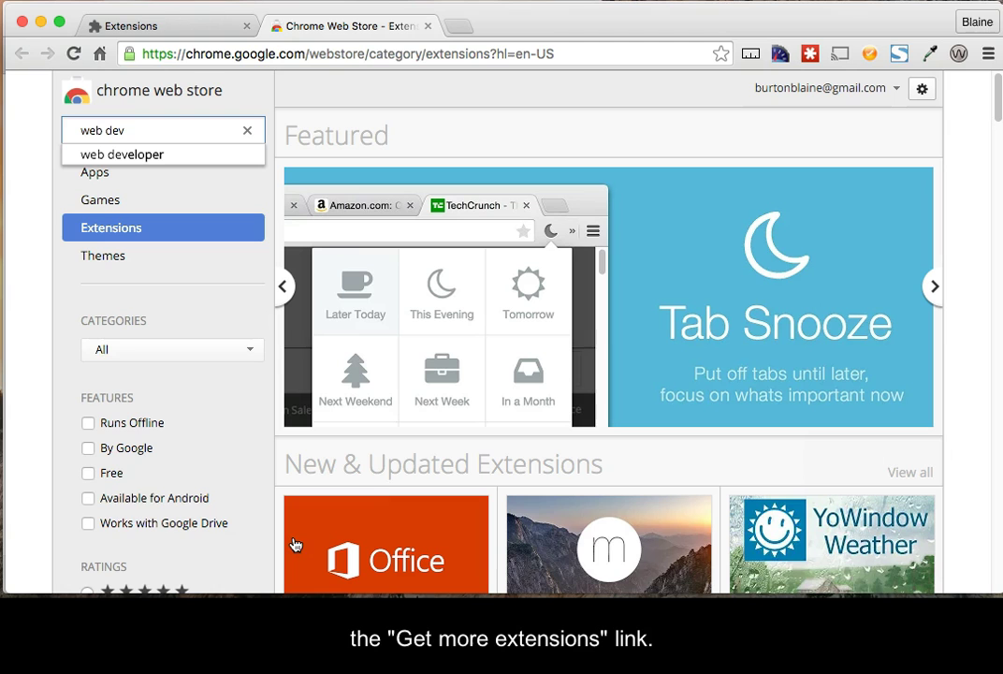
left_click(133, 155)
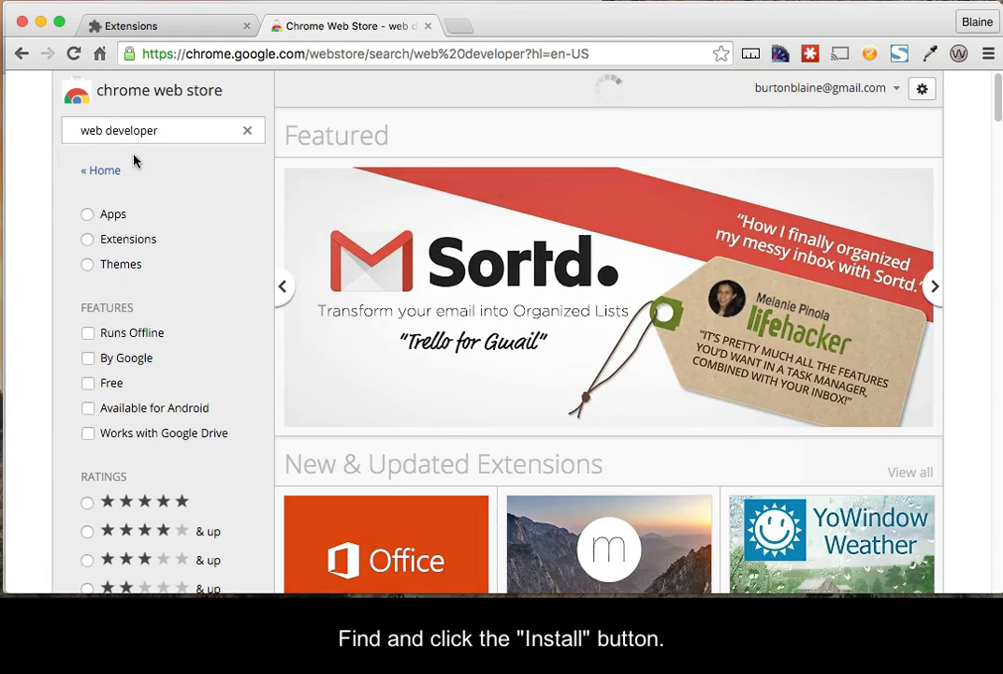
scroll(400, 236, "down", 3)
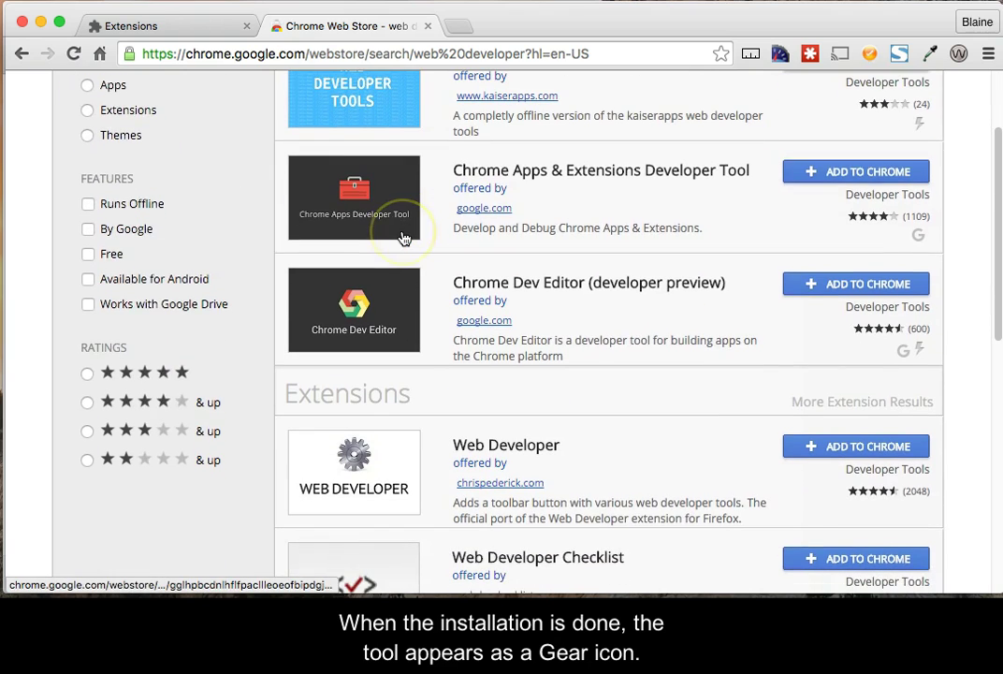
scroll(402, 234, "down", 4)
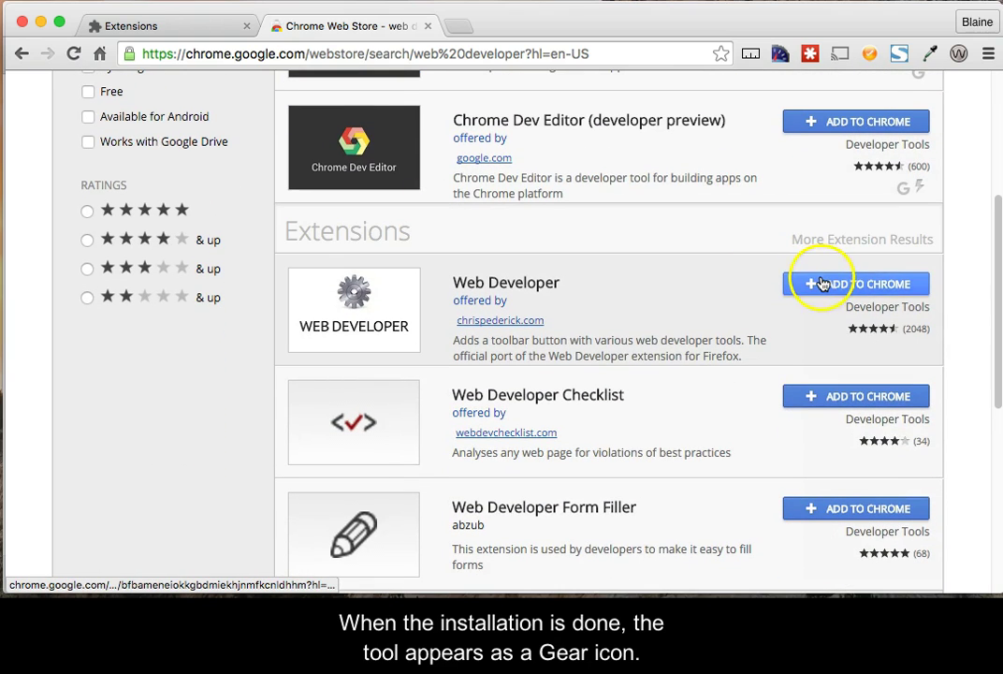
left_click(821, 283)
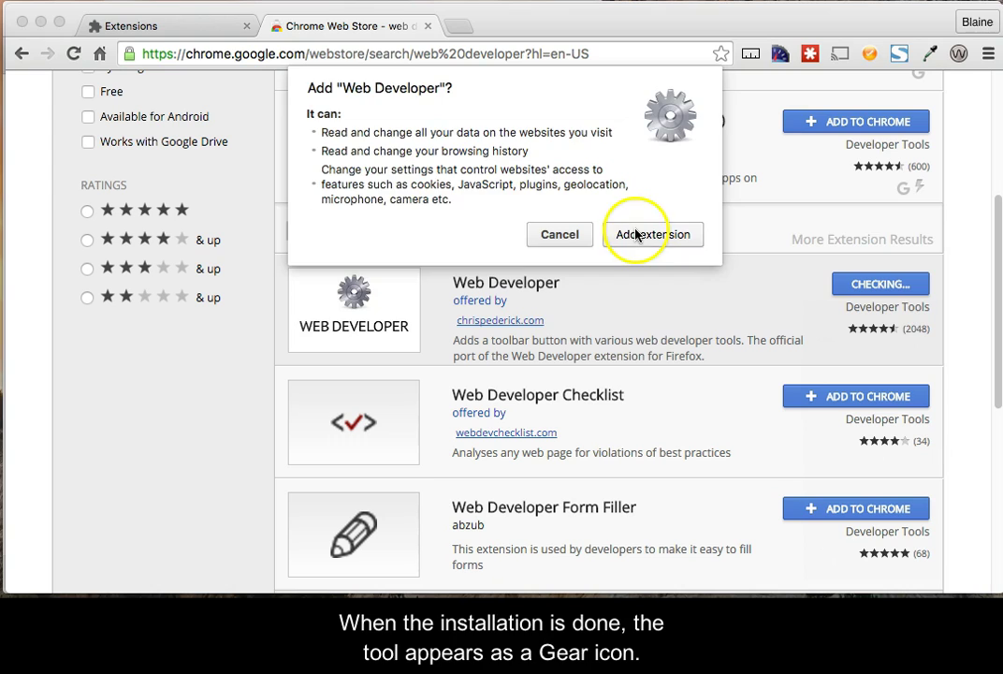
left_click(636, 234)
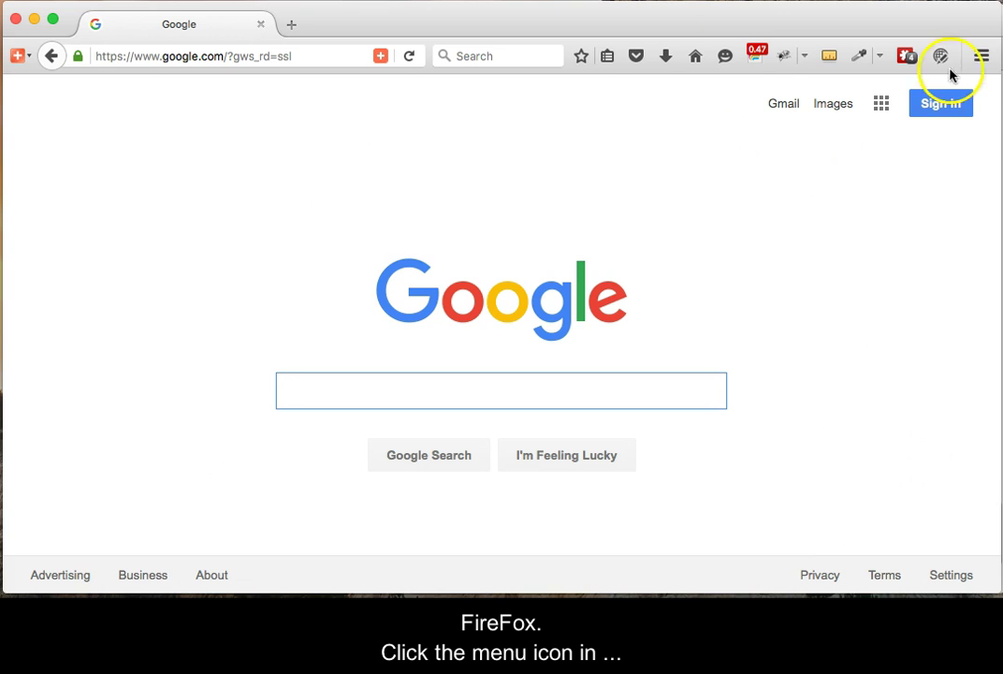
- Search Firefox add-ons for 'web developer', install Web Developer, and restart Firefox
left_click(982, 56)
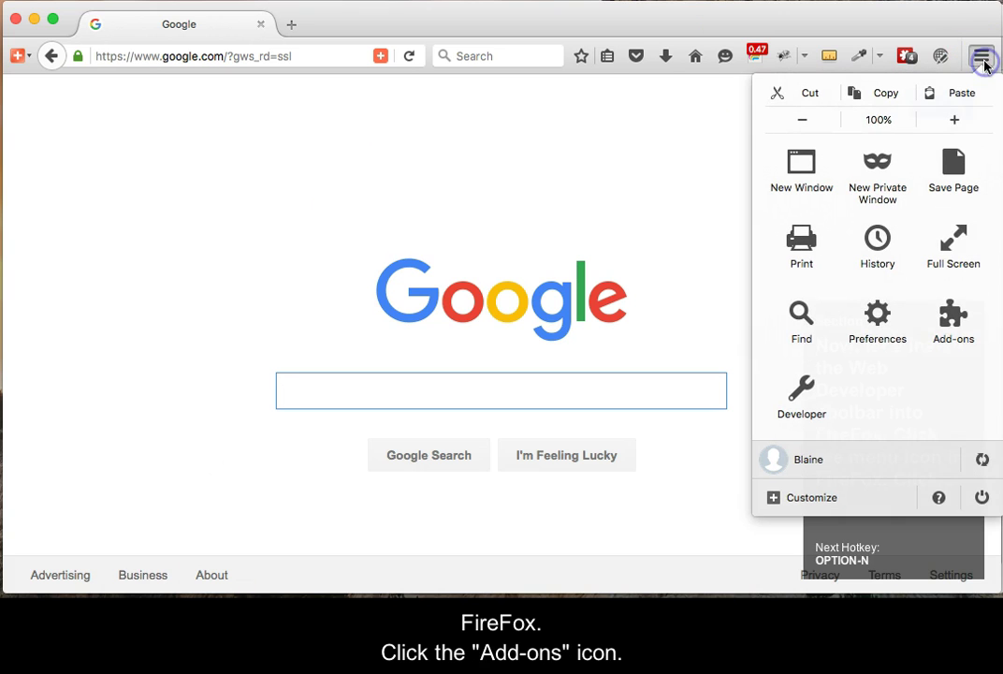
left_click(961, 320)
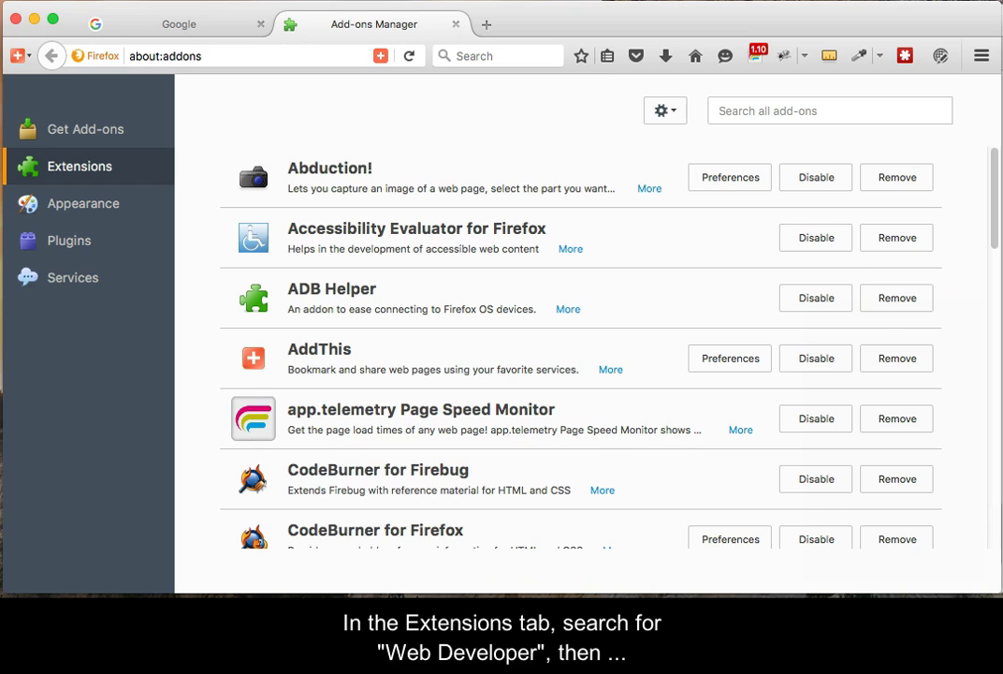
left_click(773, 105)
type("we")
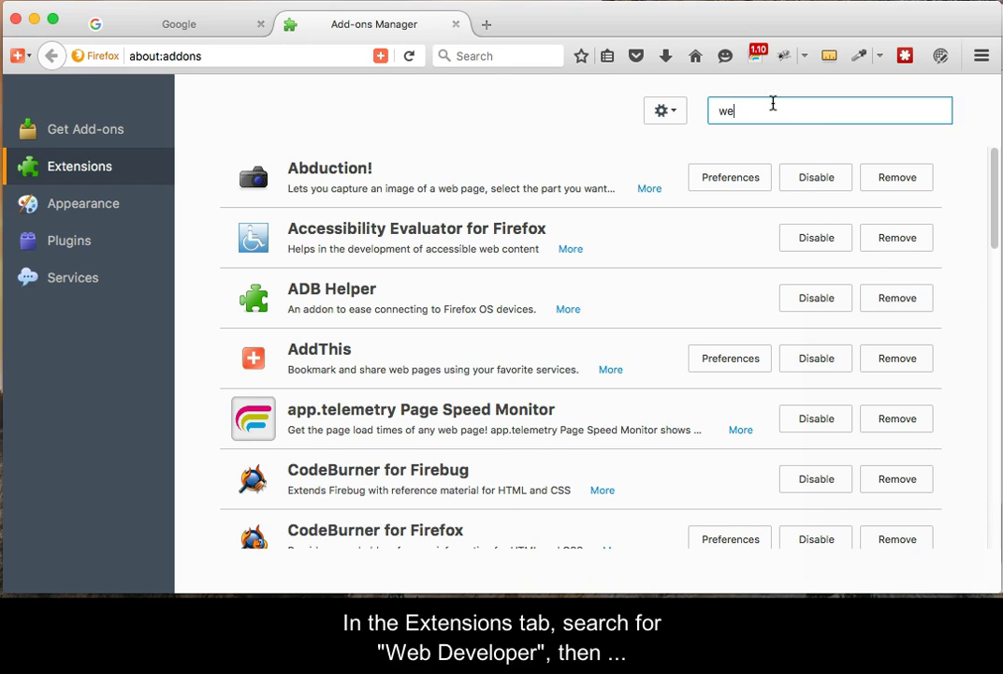
type("b developer")
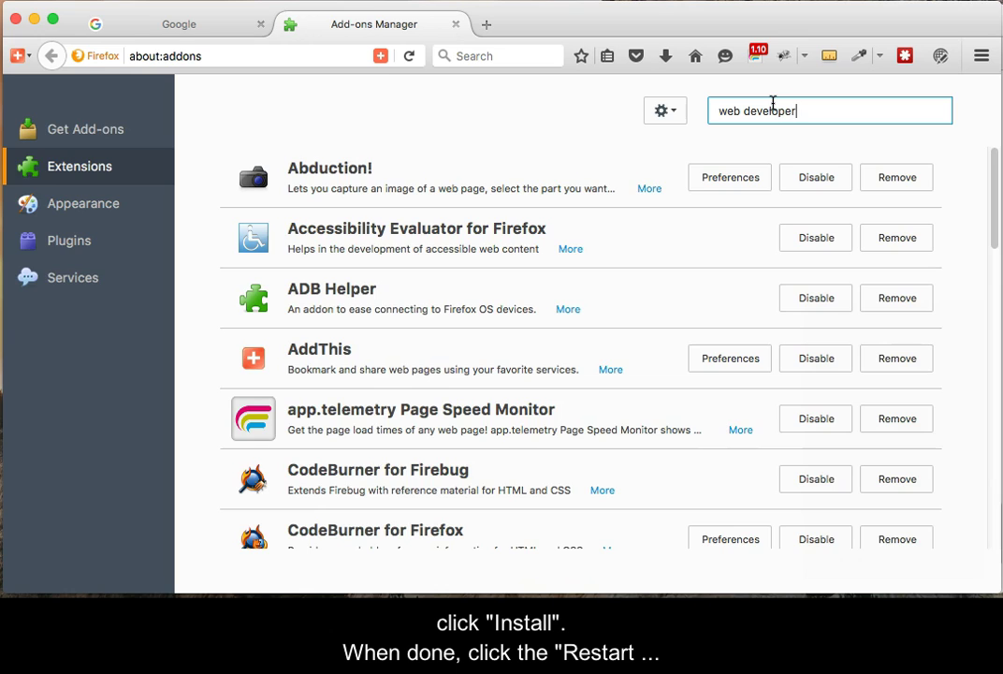
key("Return")
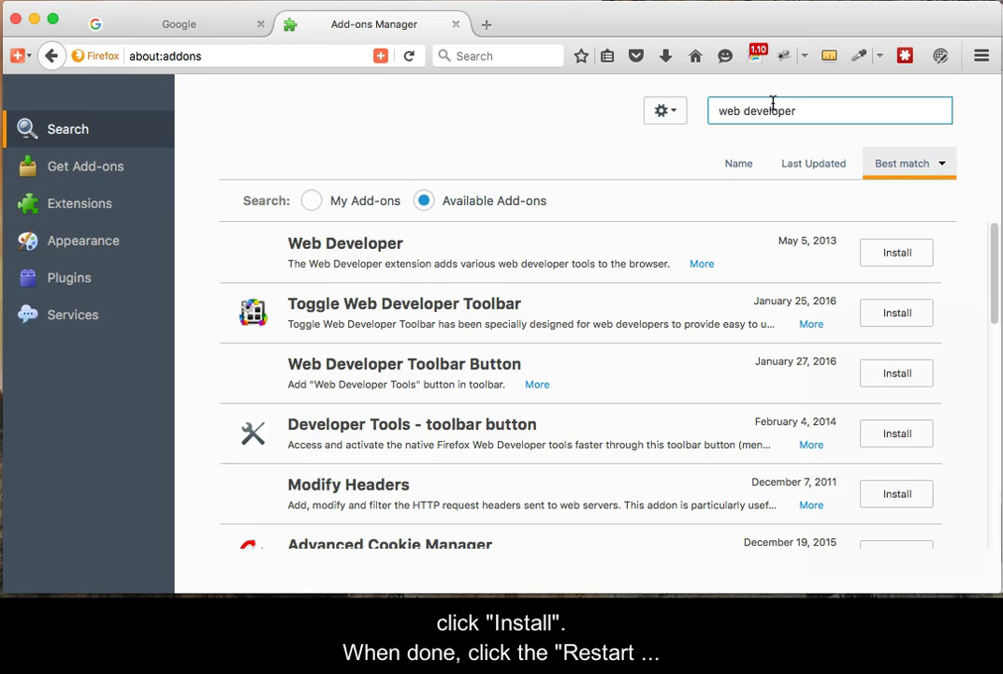
left_click(896, 253)
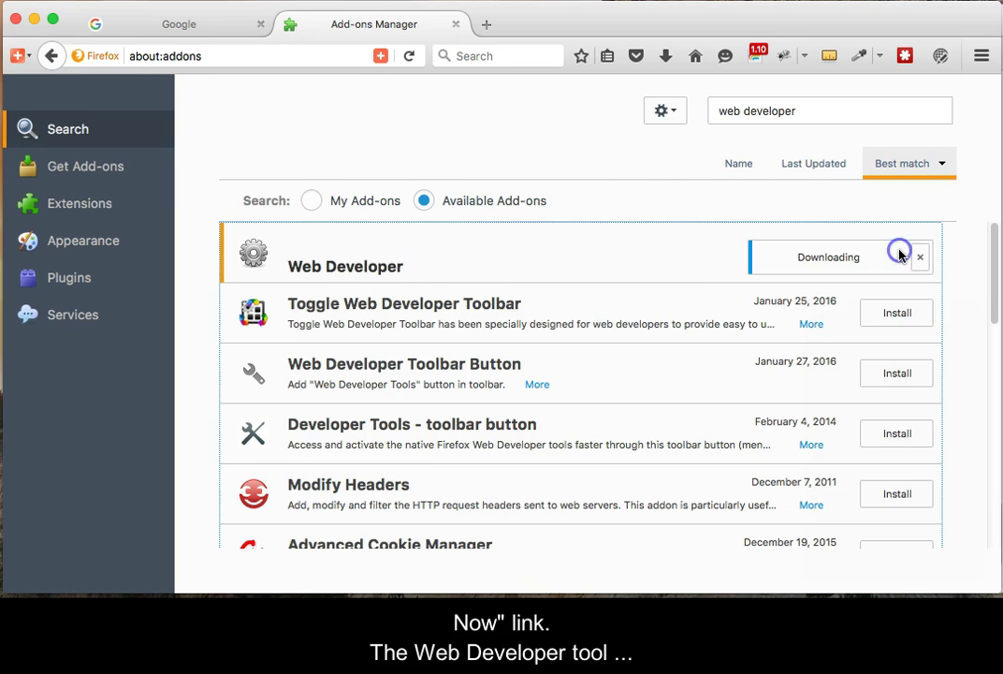
left_click(634, 240)
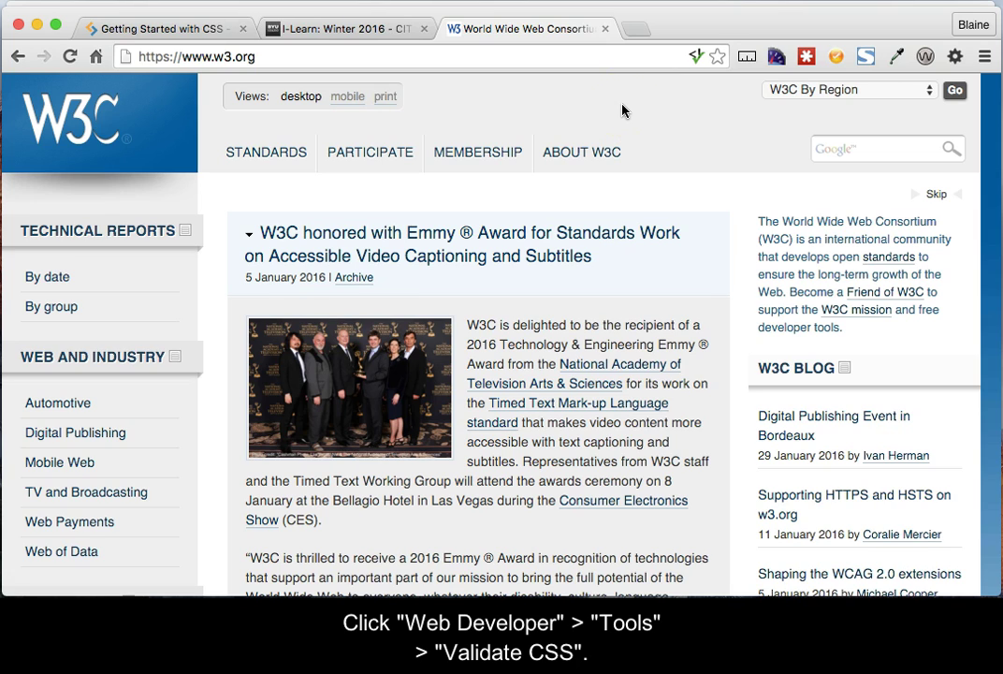
left_click(954, 59)
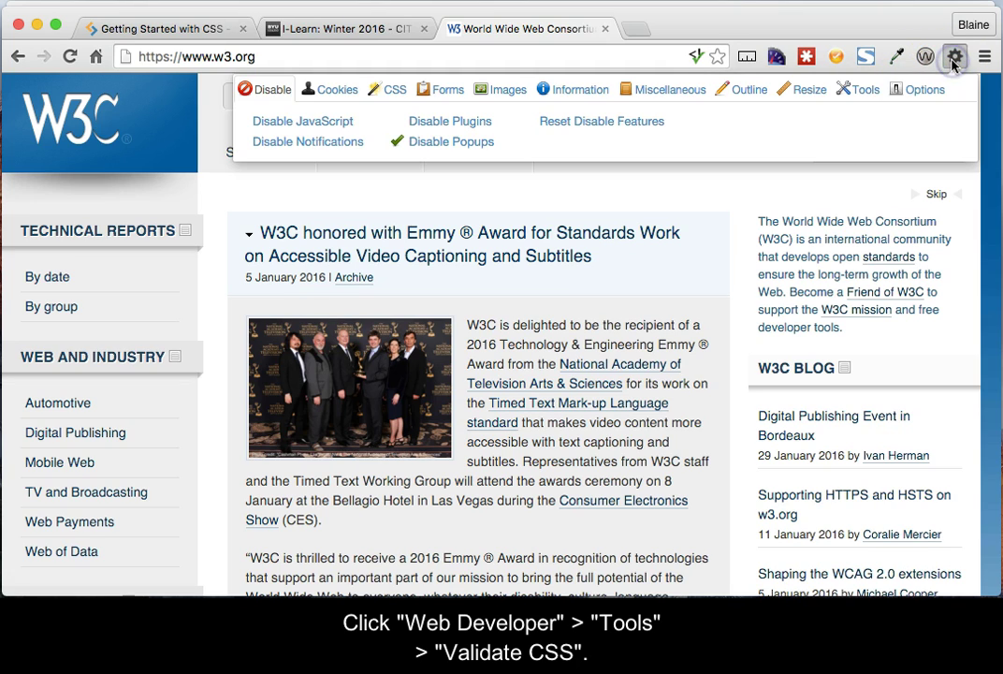
left_click(863, 92)
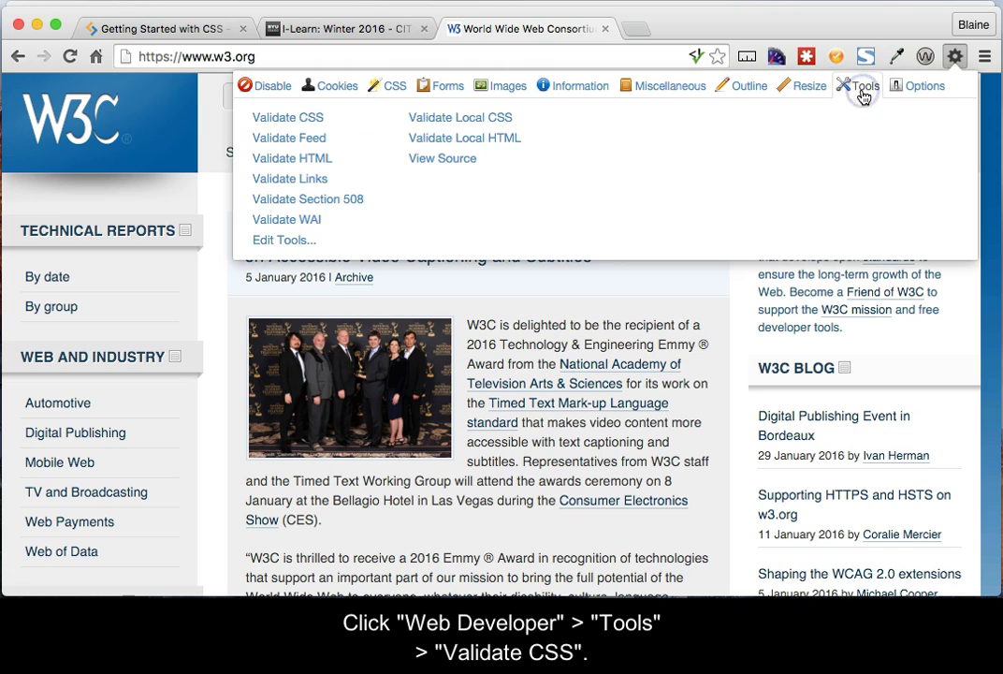
left_click(287, 118)
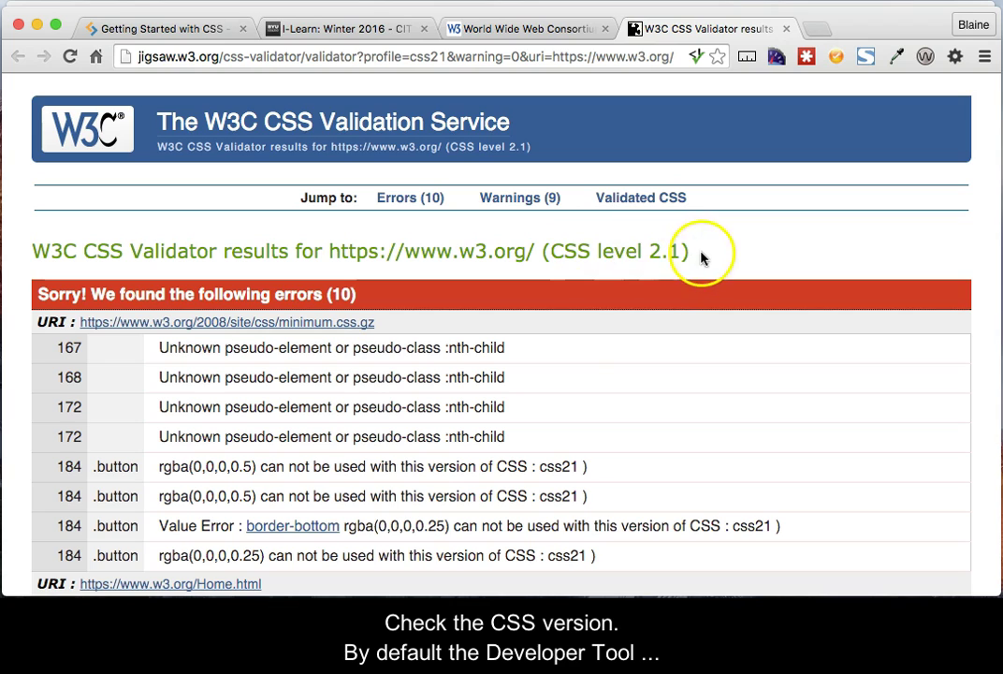
- Change profile=css21 to css3 in the results URL and reload, showing no errors and 64 warnings
left_click_drag(694, 255, 543, 254)
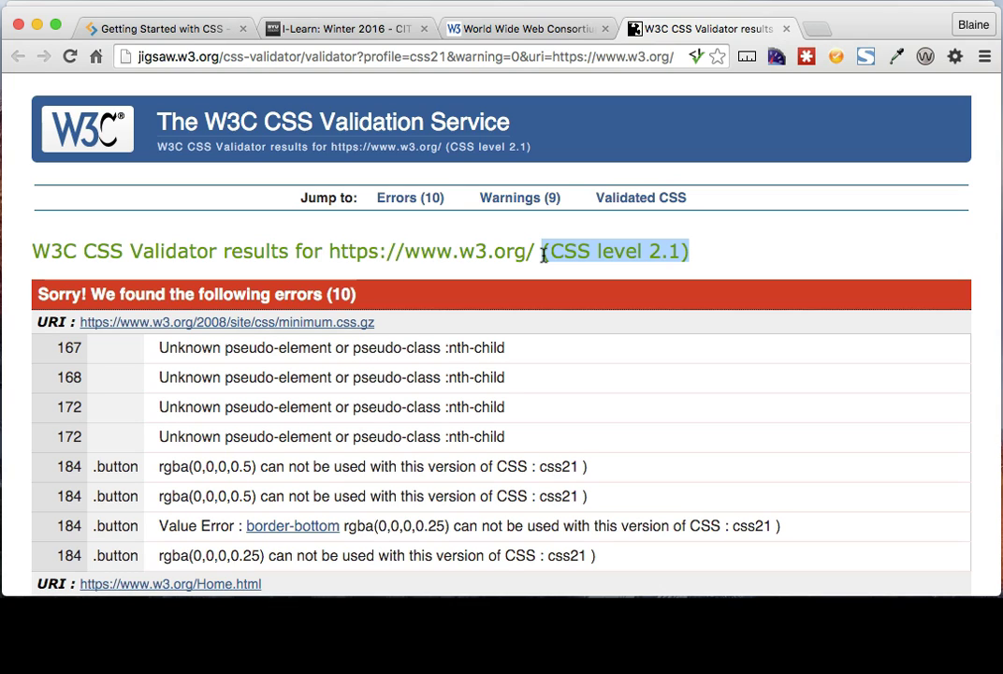
left_click(441, 57)
left_click_drag(432, 58, 429, 58)
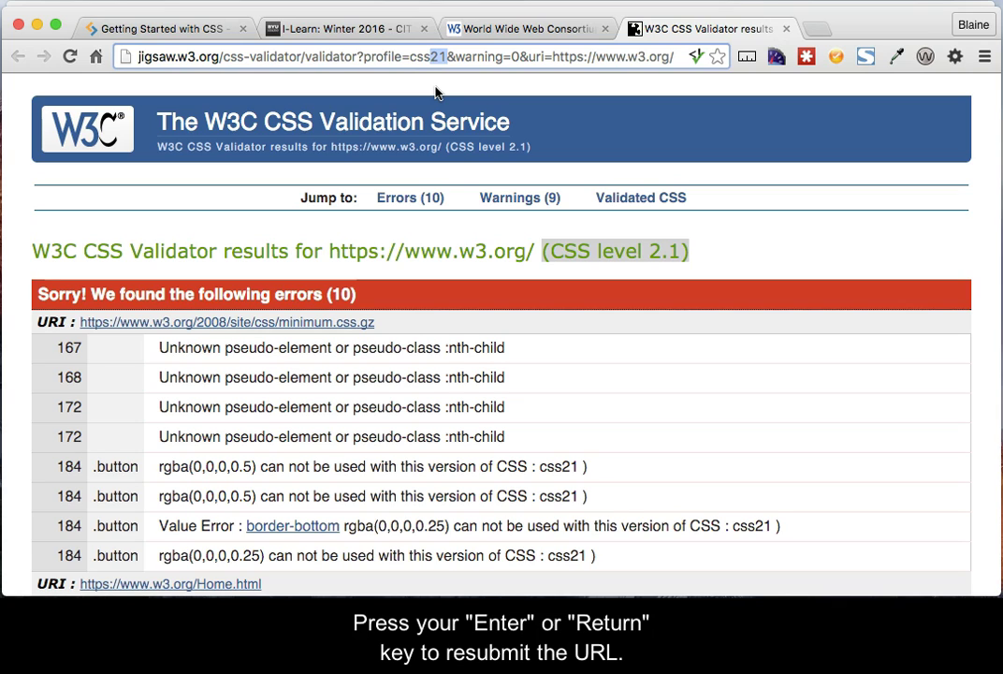
type("3")
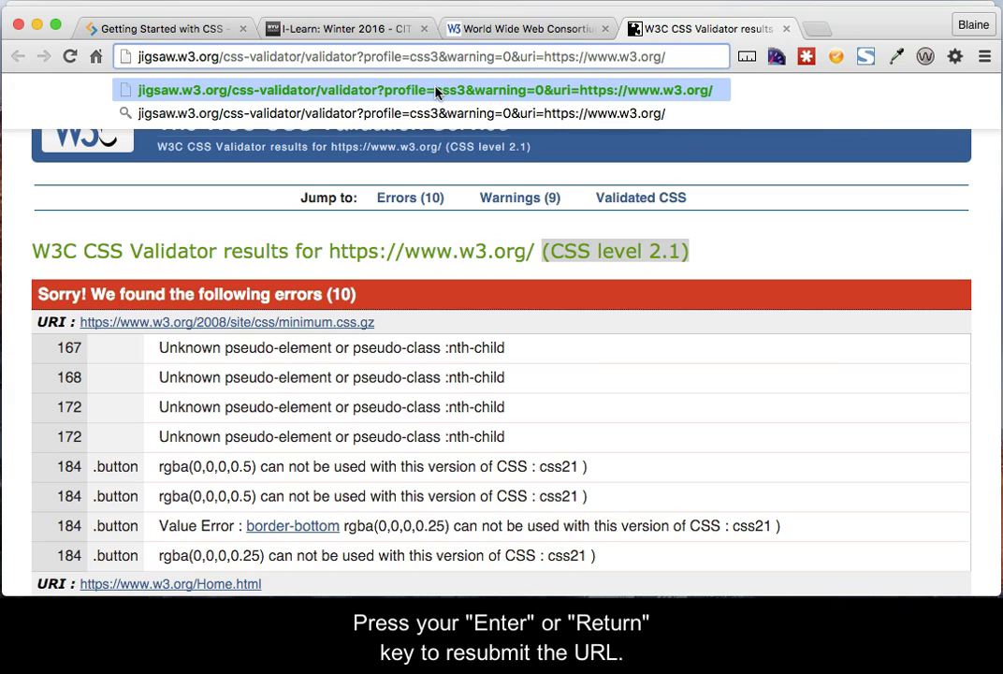
key("Return")
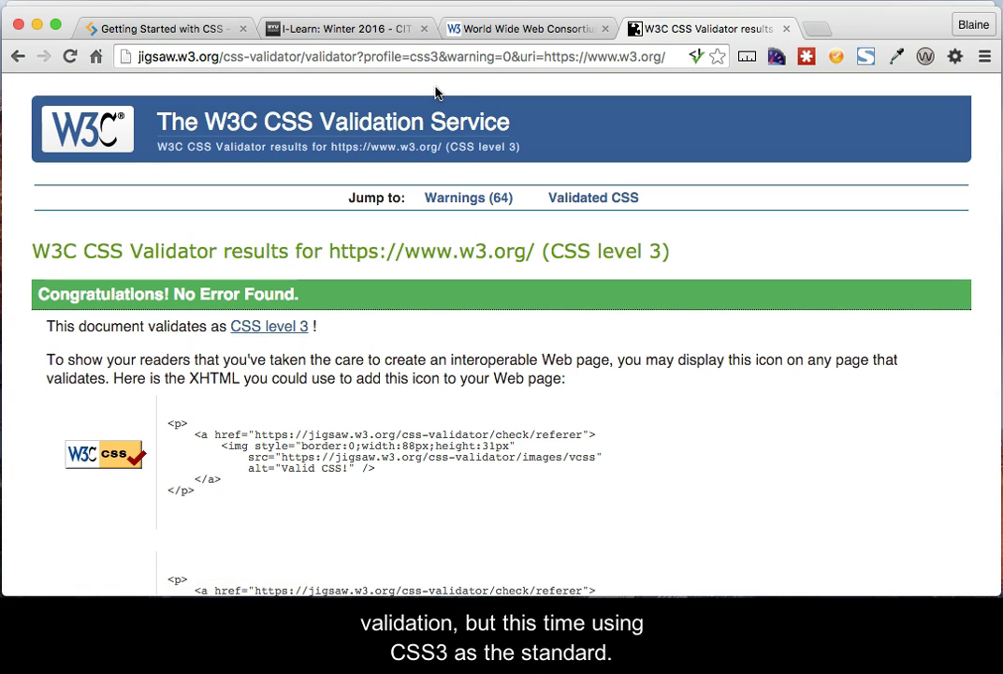
left_click_drag(553, 247, 661, 248)
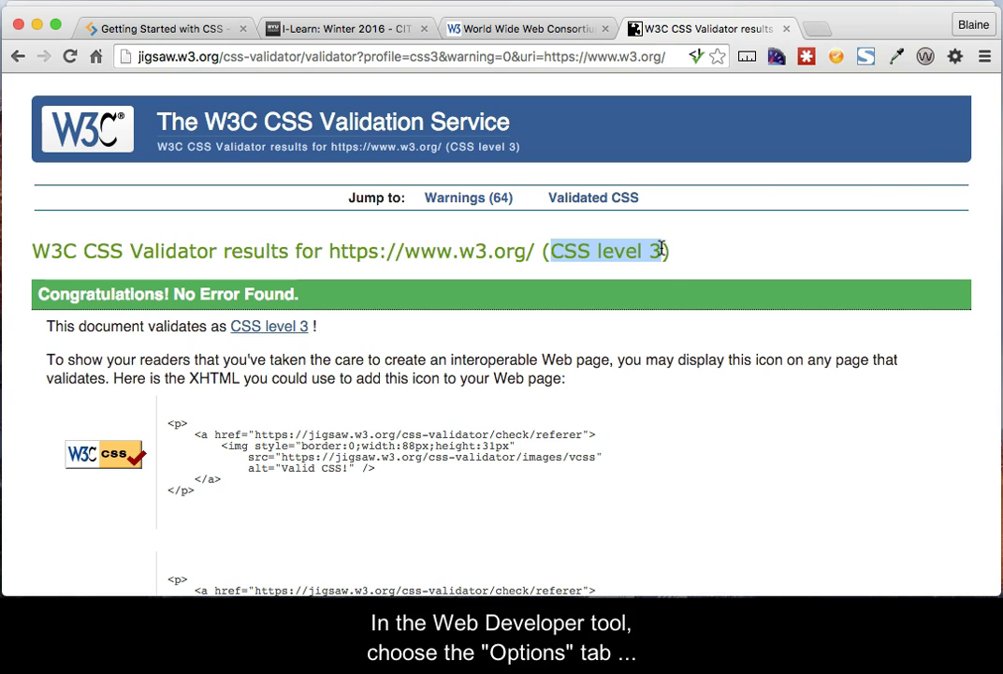
left_click(956, 58)
- Edit the Validate CSS tool URL in Web Developer options from css21 to css3, save, and close options
left_click(927, 90)
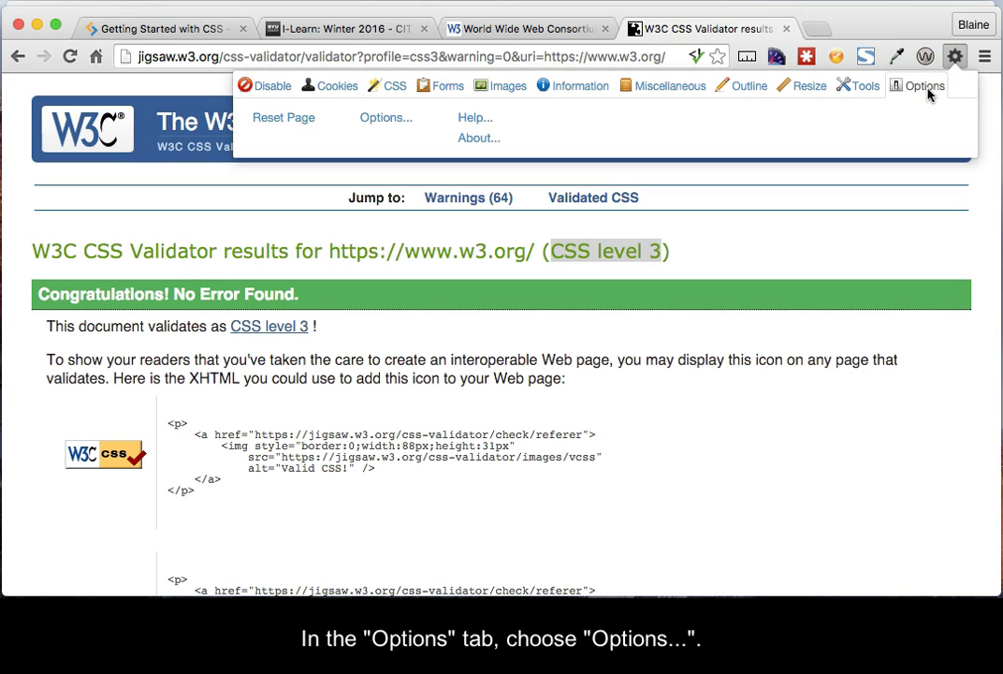
left_click(373, 118)
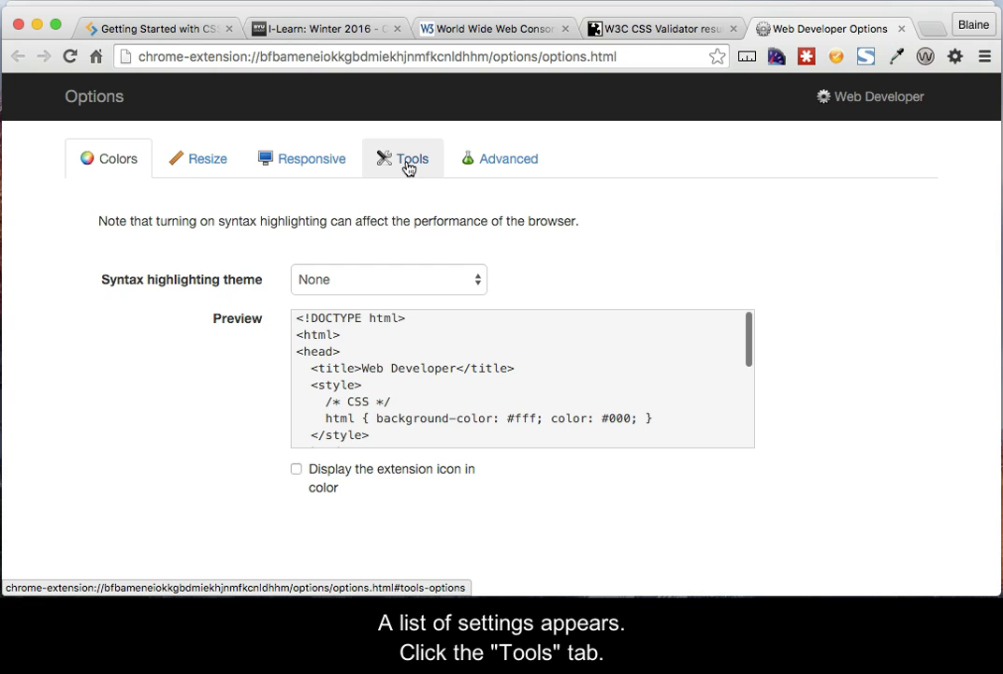
left_click(408, 165)
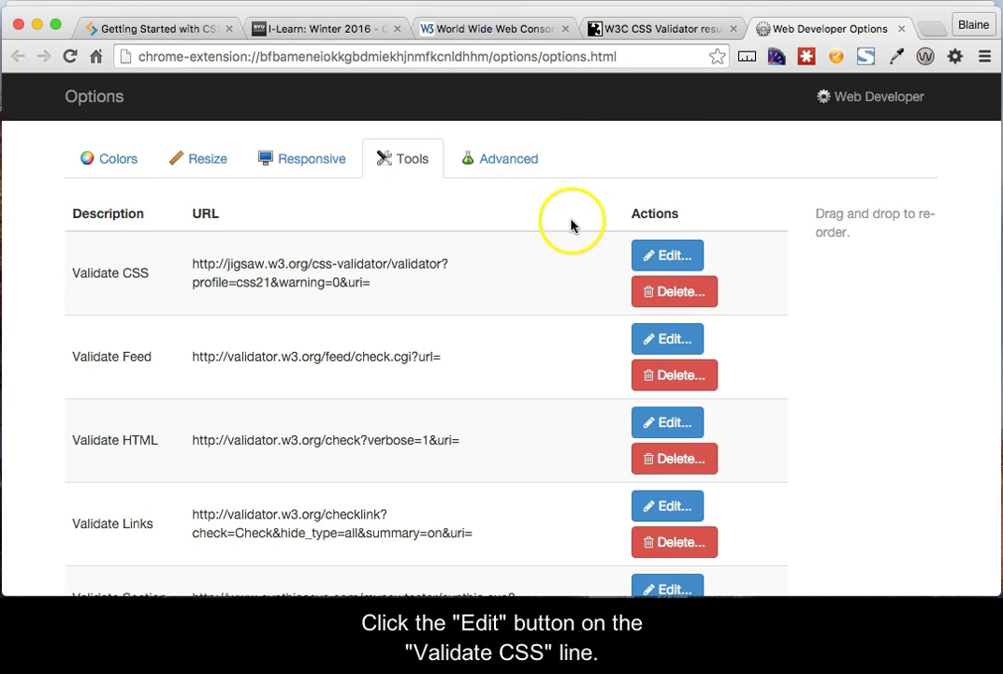
left_click(665, 260)
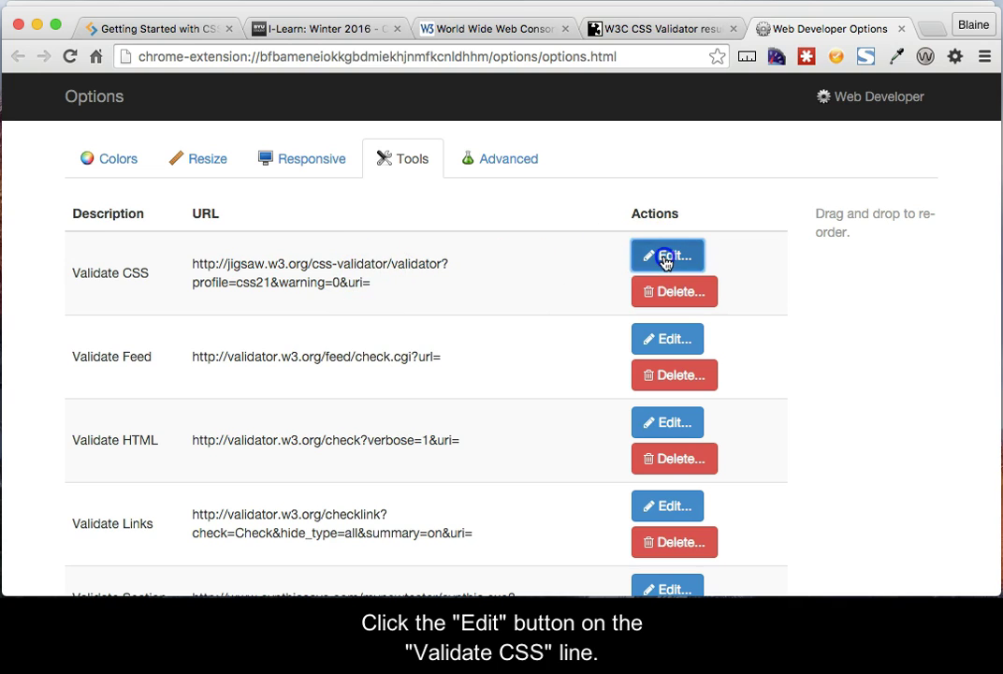
left_click(596, 307)
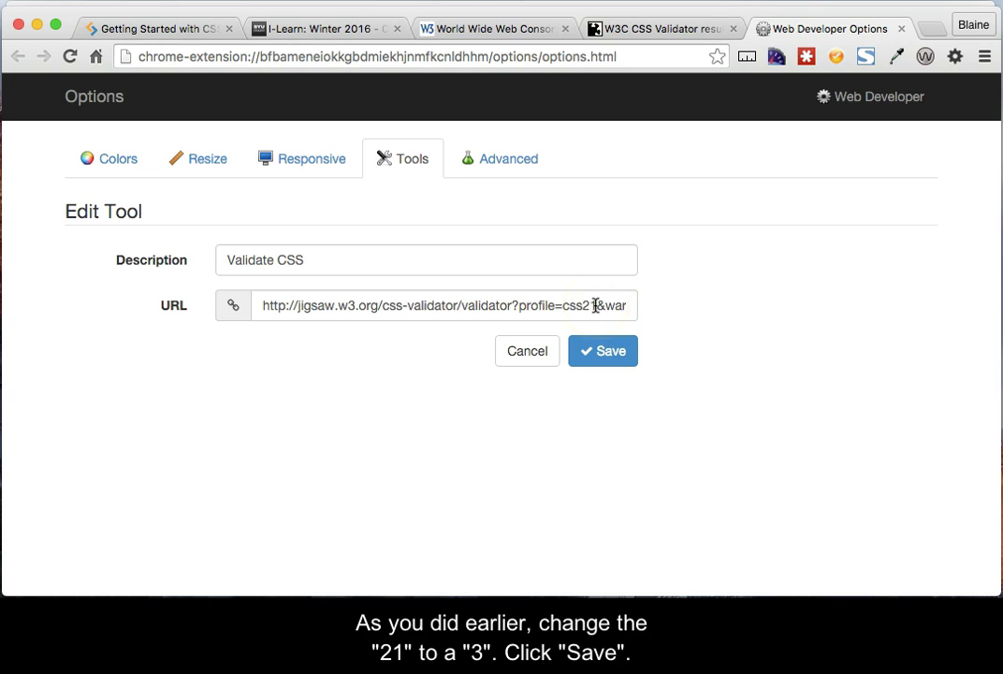
left_click_drag(597, 305, 584, 305)
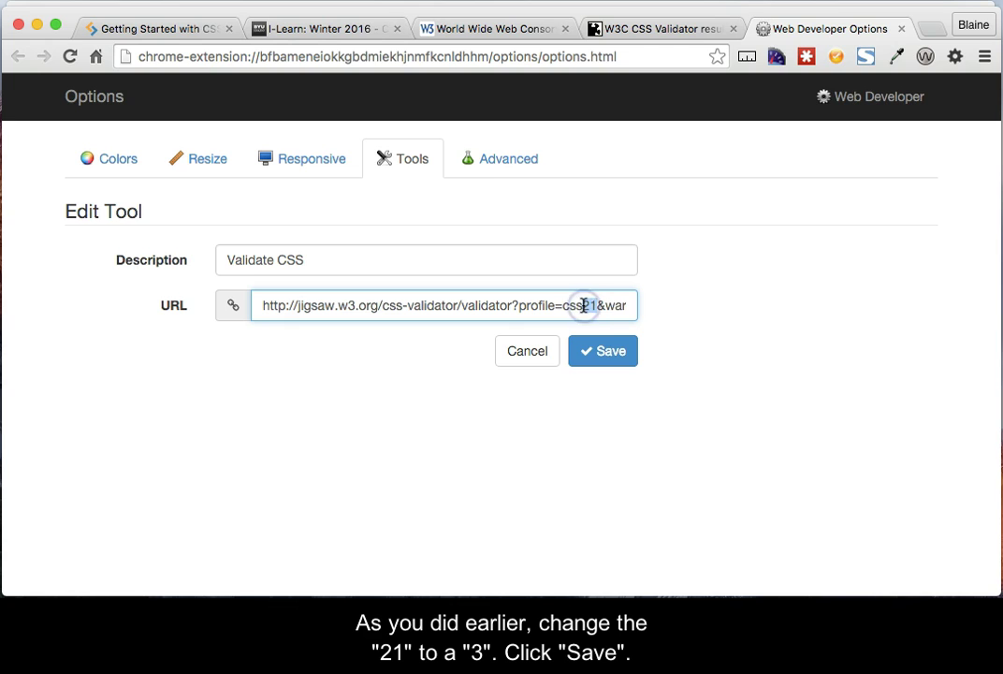
type("3")
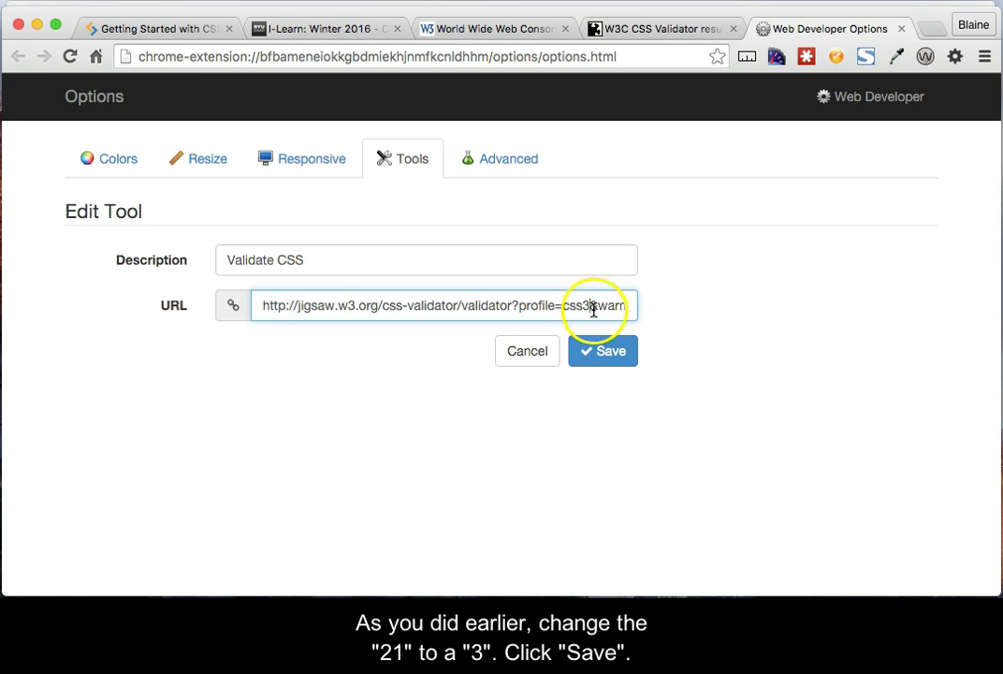
left_click(614, 356)
scroll(617, 355, "down", 3)
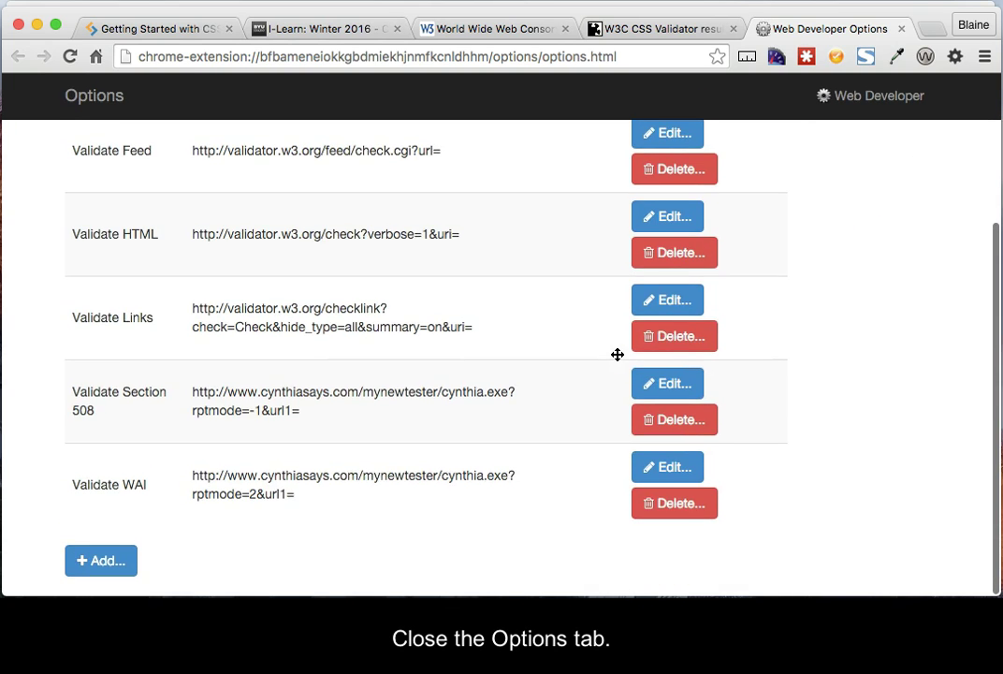
left_click(901, 29)
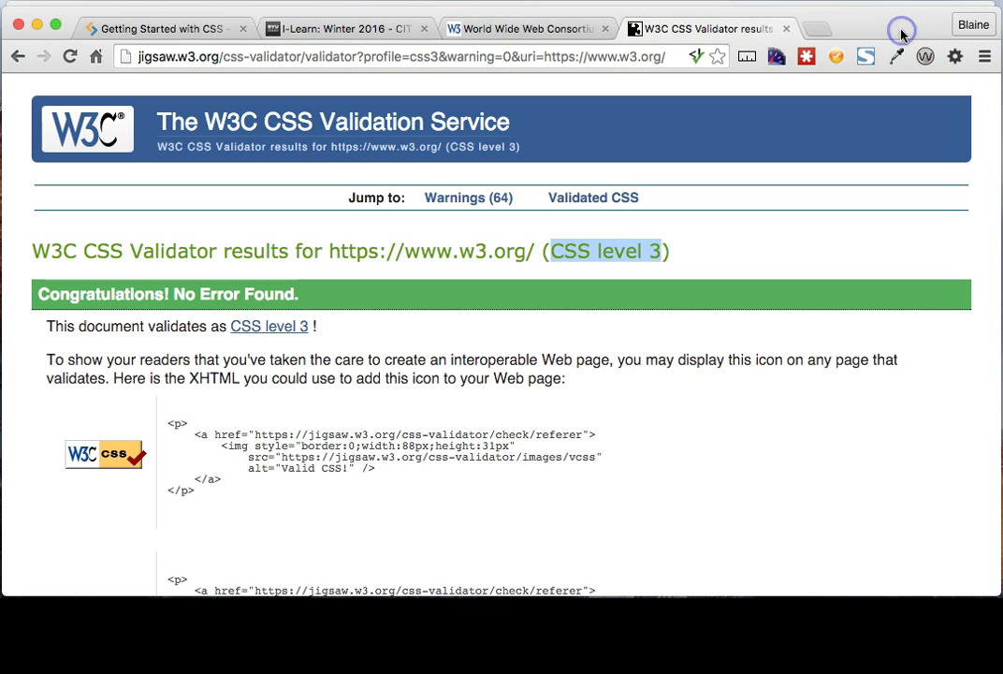
left_click(786, 29)
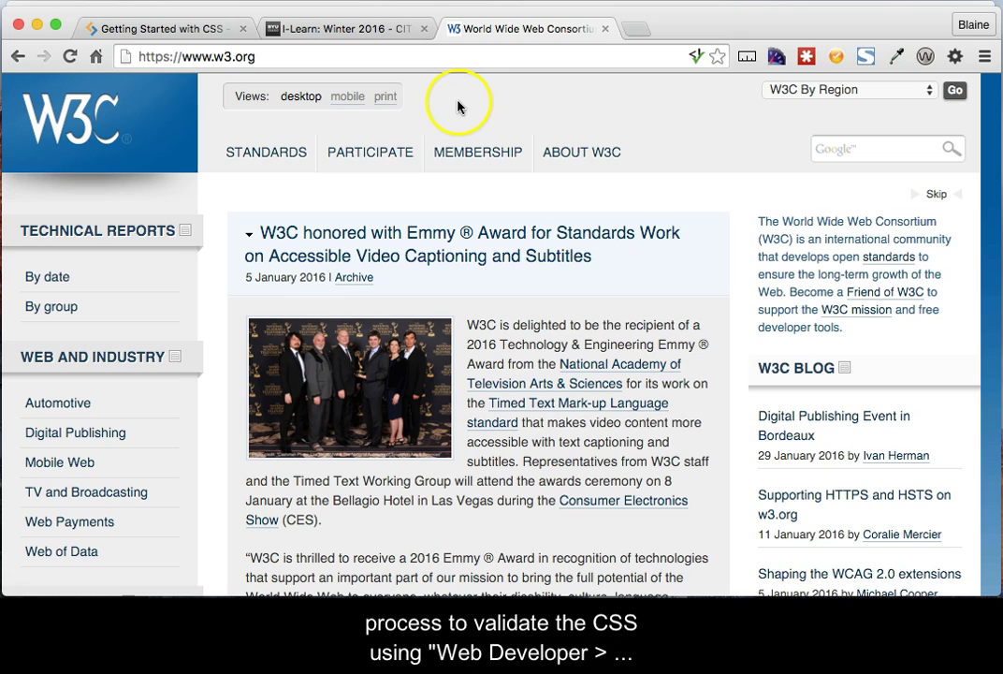
left_click(956, 57)
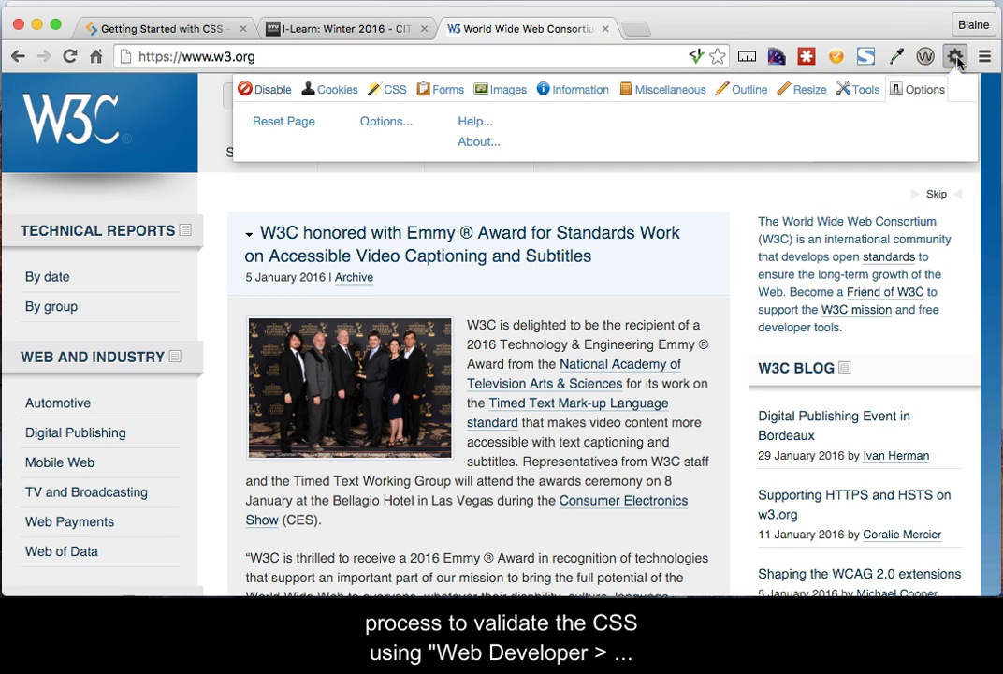
left_click(865, 90)
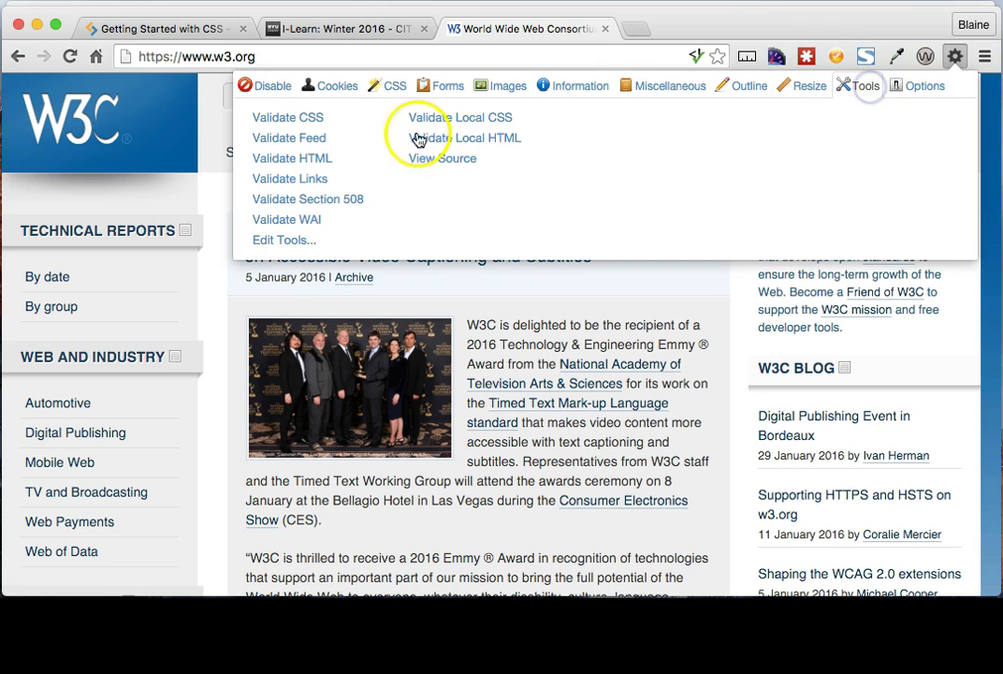
left_click(312, 119)
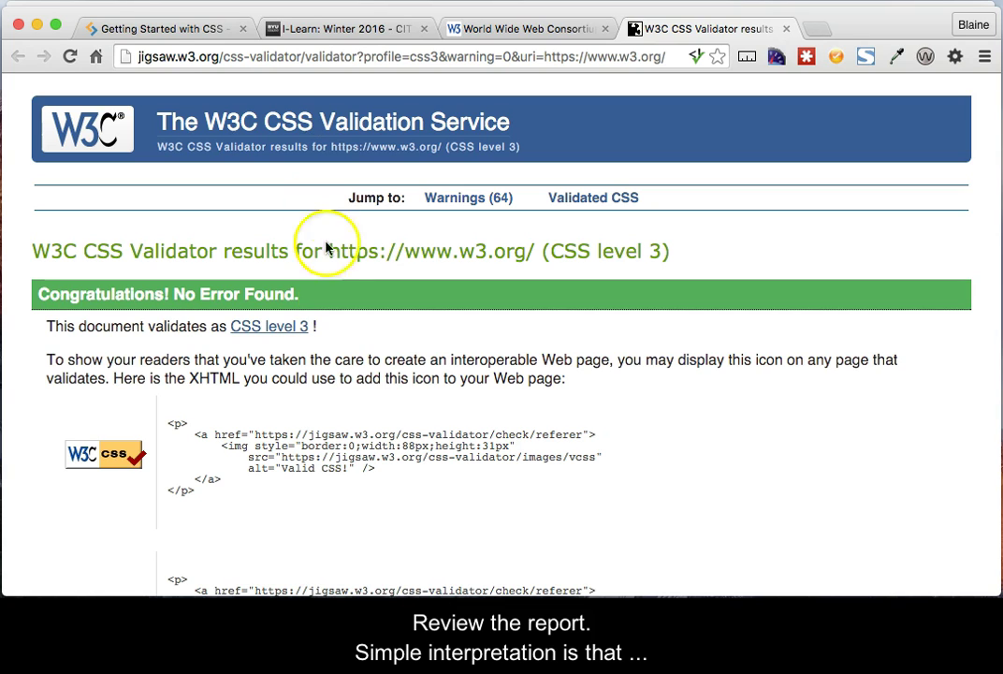
scroll(391, 409, "down", 3)
scroll(391, 406, "up", 1)
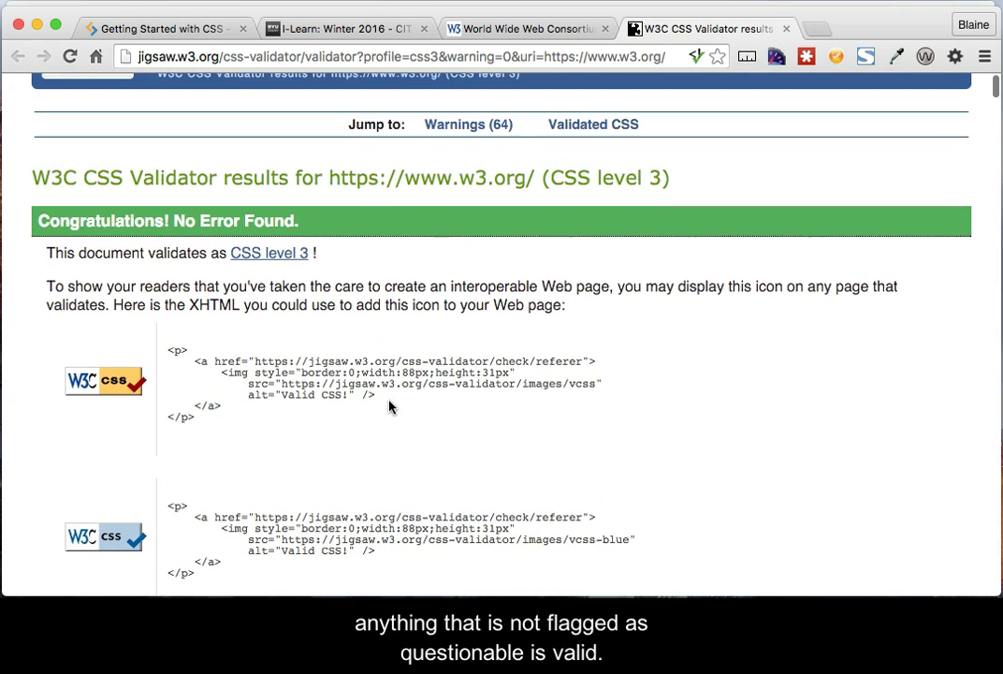
scroll(391, 406, "down", 1)
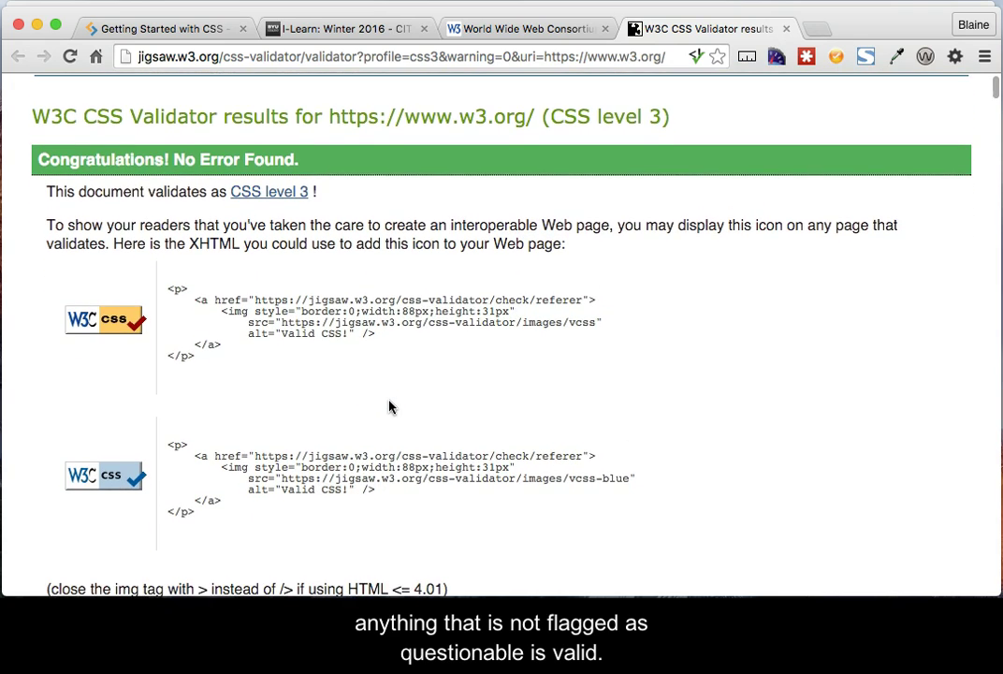
scroll(391, 406, "down", 2)
scroll(391, 406, "up", 5)
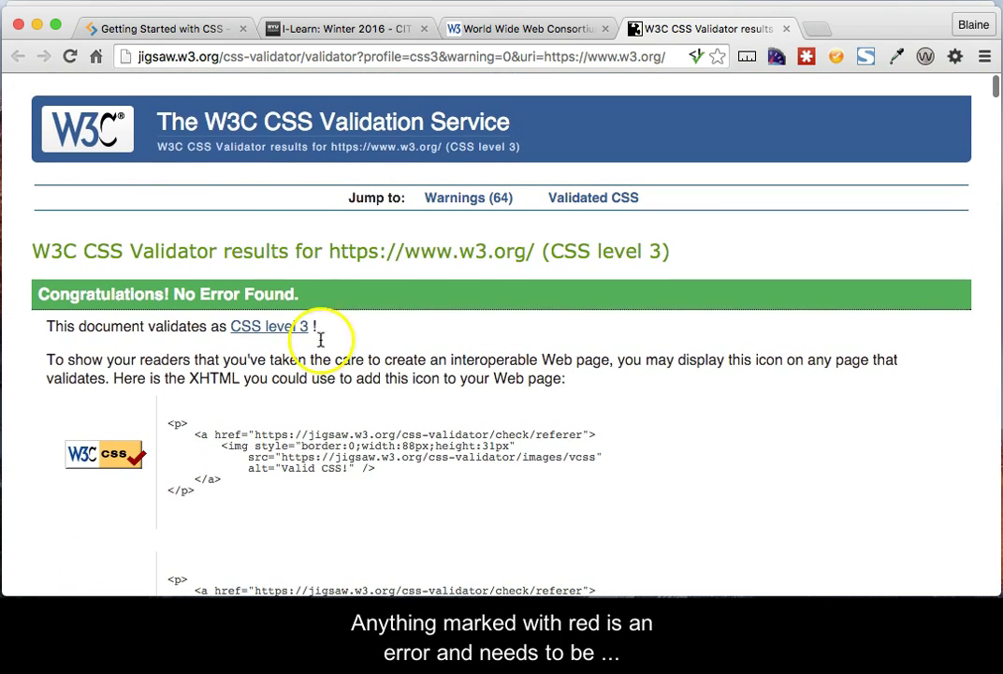
- On the SitePoint lesson tab, run Web Developer's Validate CSS
left_click(183, 29)
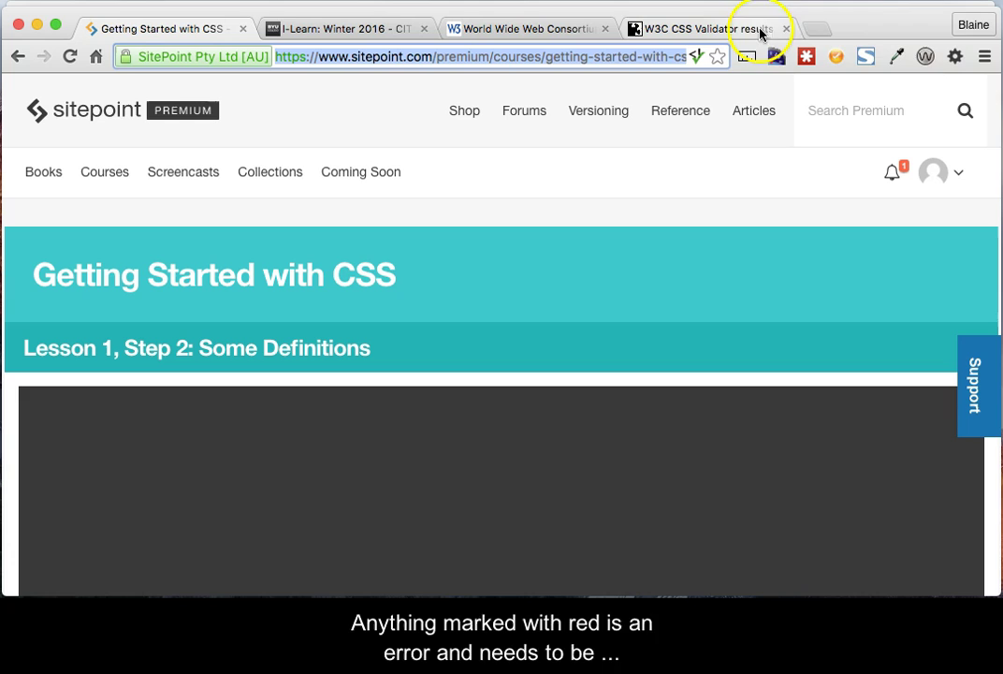
left_click(955, 56)
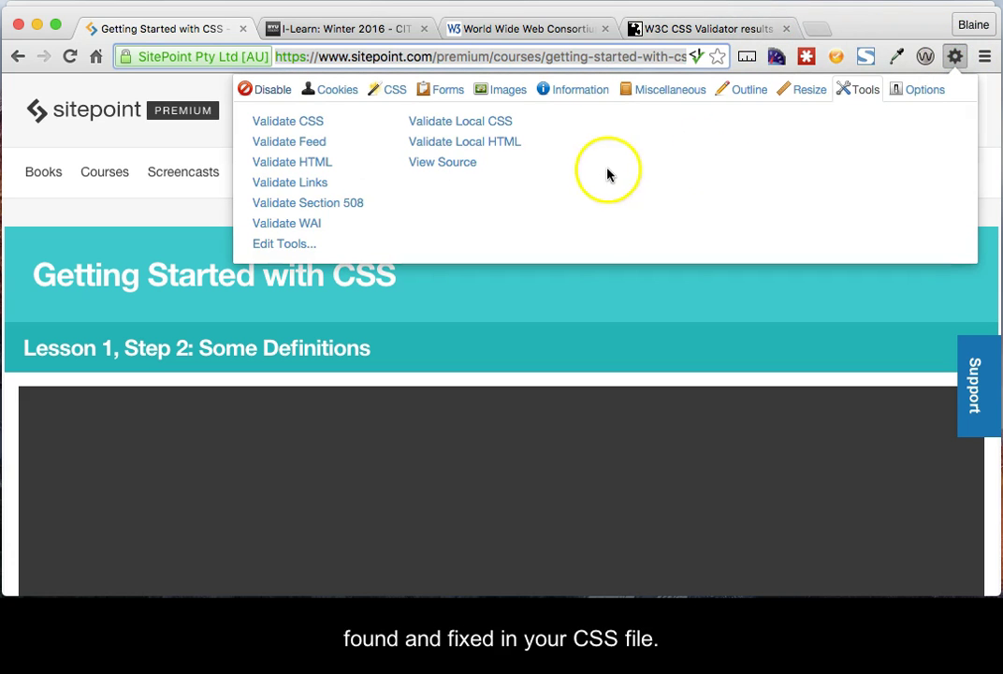
left_click(311, 123)
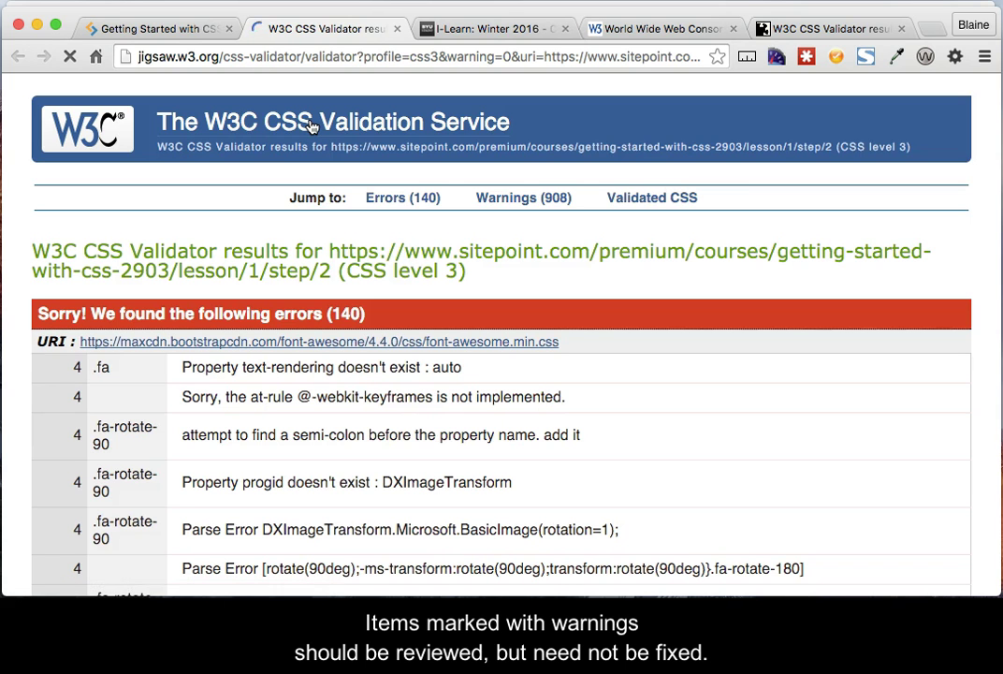
- Scroll through the CSS level 3 report's 140 errors and 908 warnings
scroll(365, 468, "down", 5)
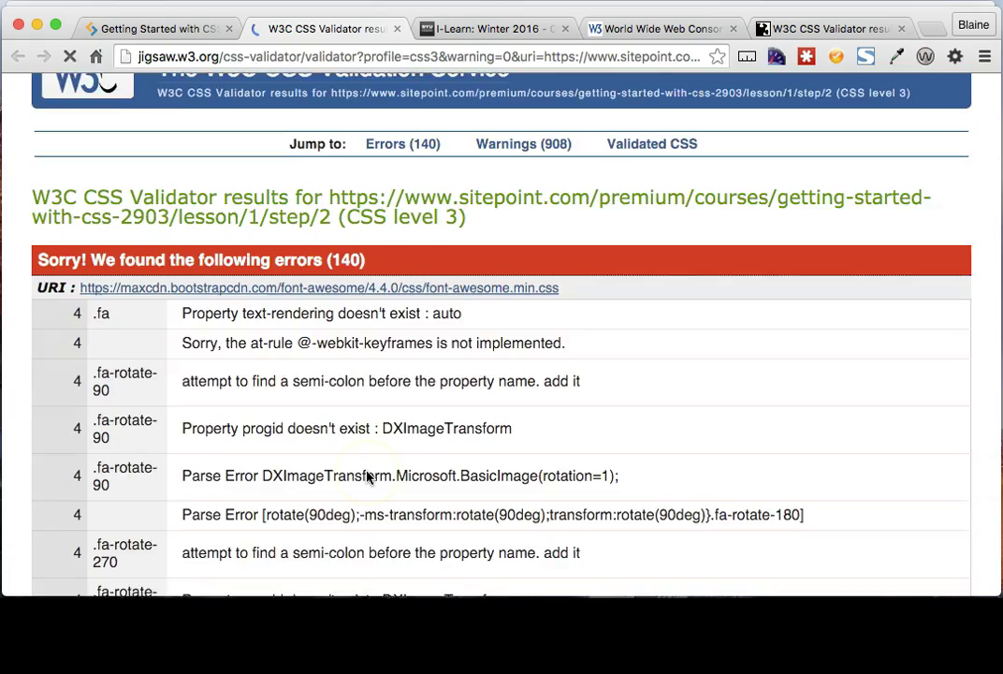
scroll(366, 478, "down", 15)
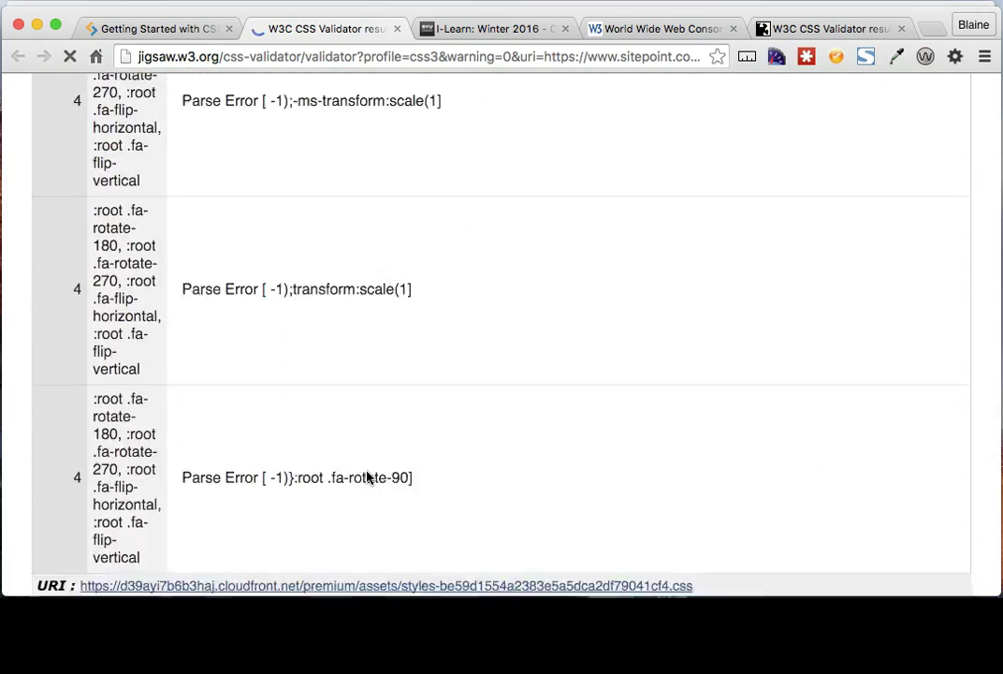
scroll(366, 477, "down", 8)
scroll(366, 477, "up", 16)
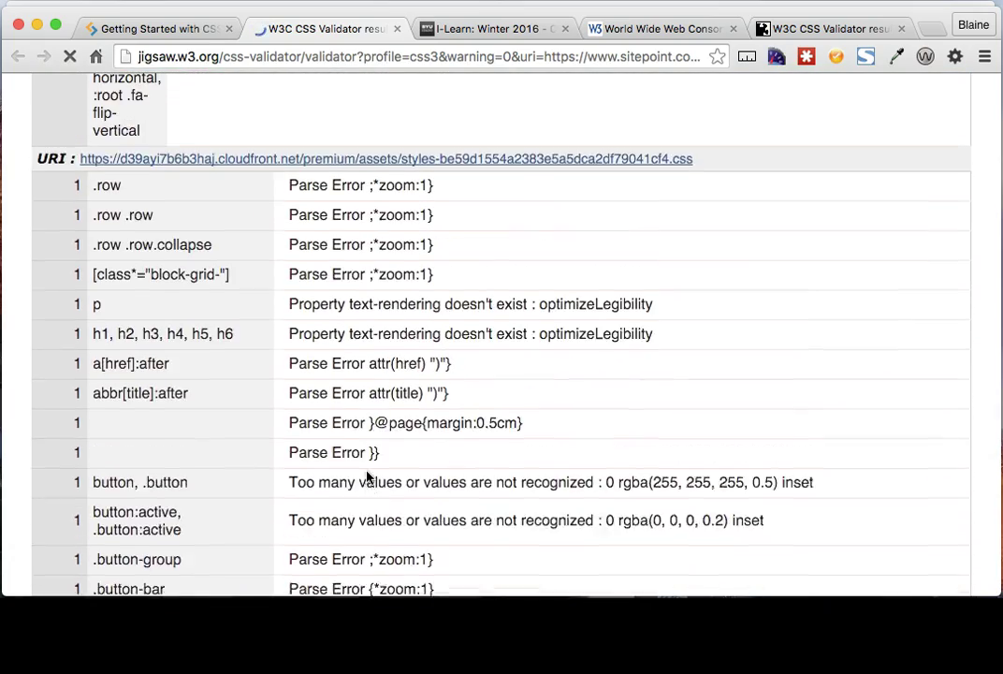
scroll(367, 478, "down", 20)
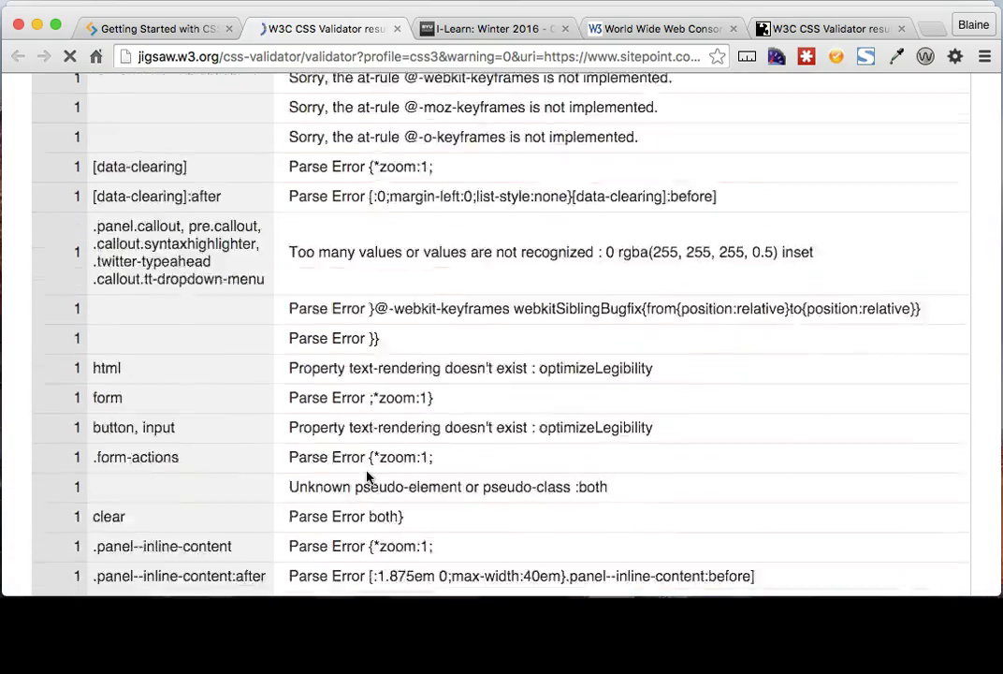
scroll(366, 477, "down", 20)
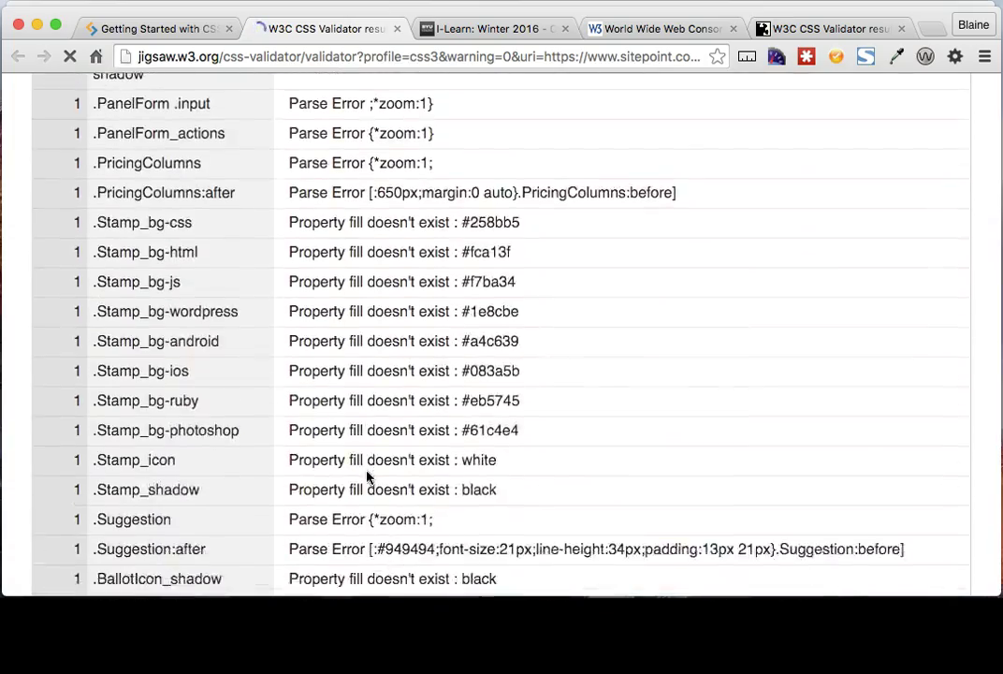
scroll(366, 477, "down", 20)
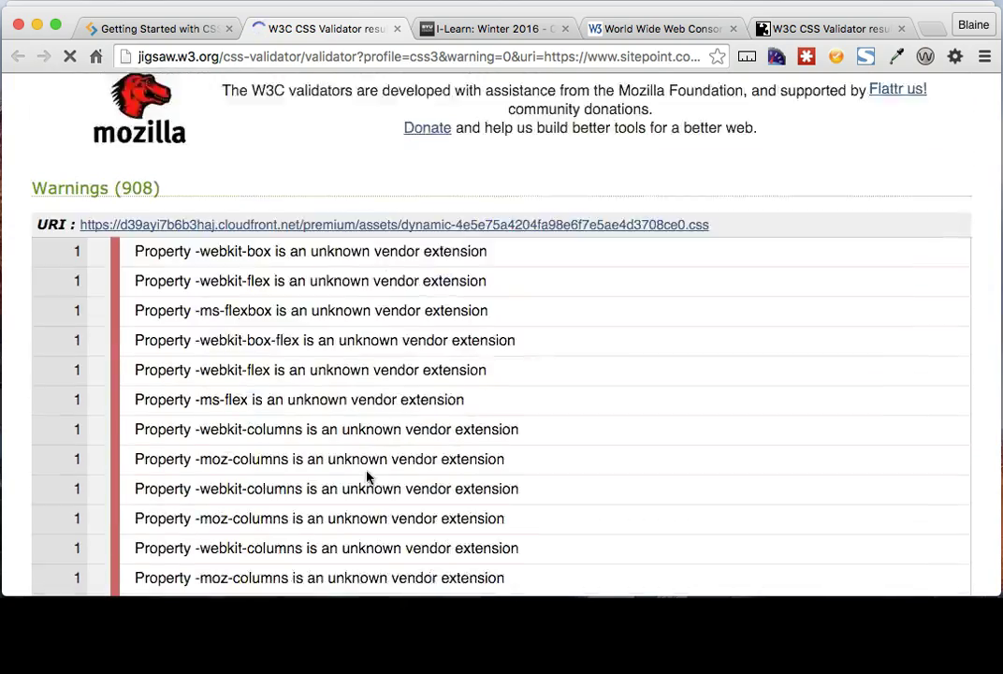
scroll(367, 477, "up", 3)
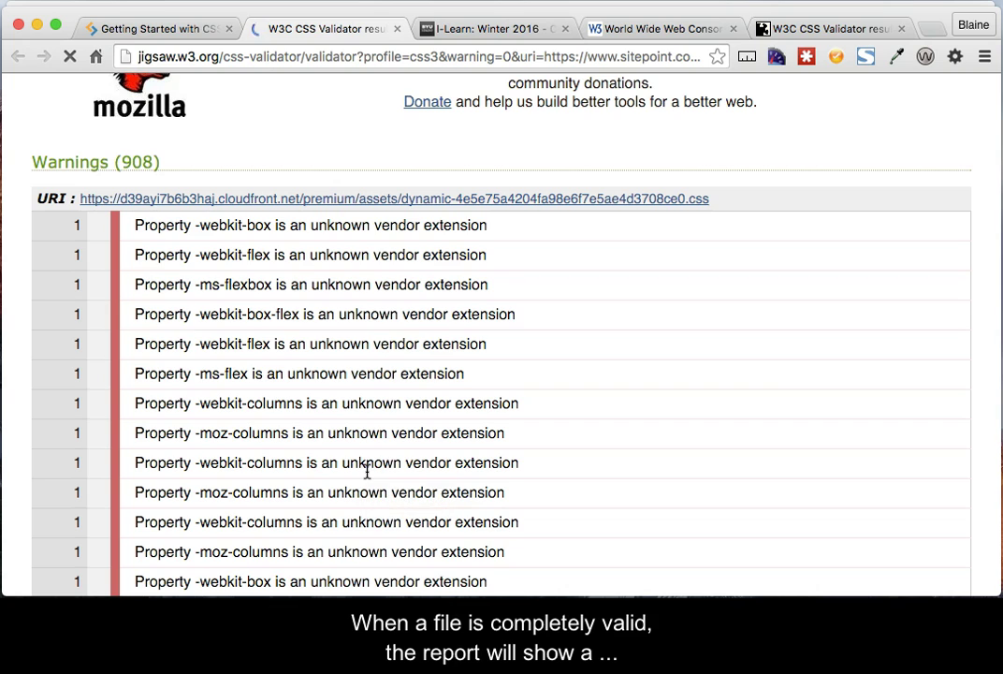
left_click(453, 262)
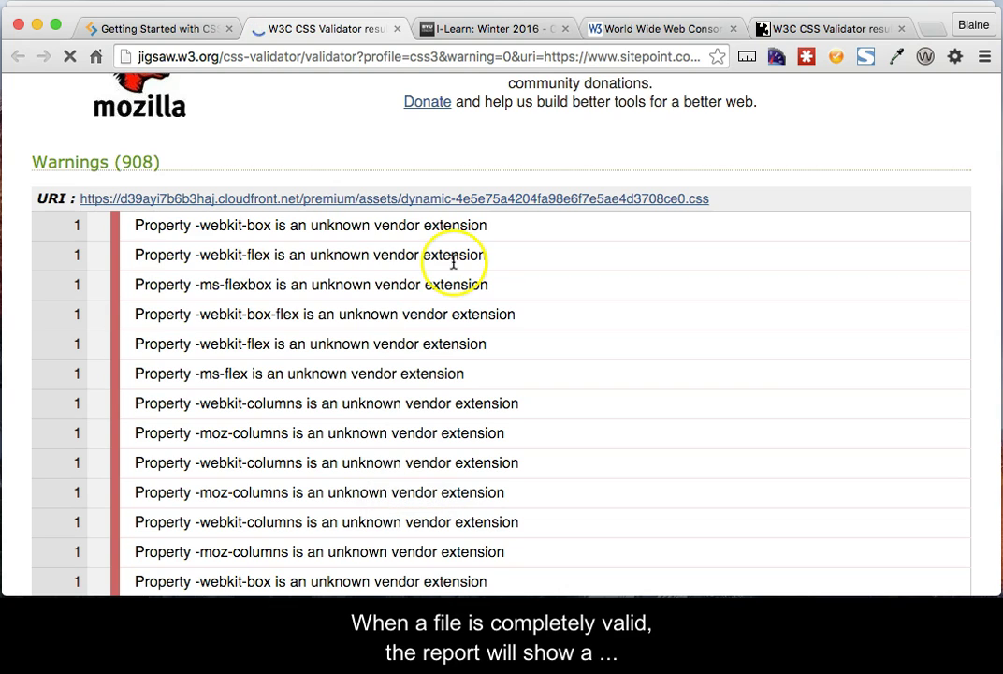
scroll(452, 262, "up", 20)
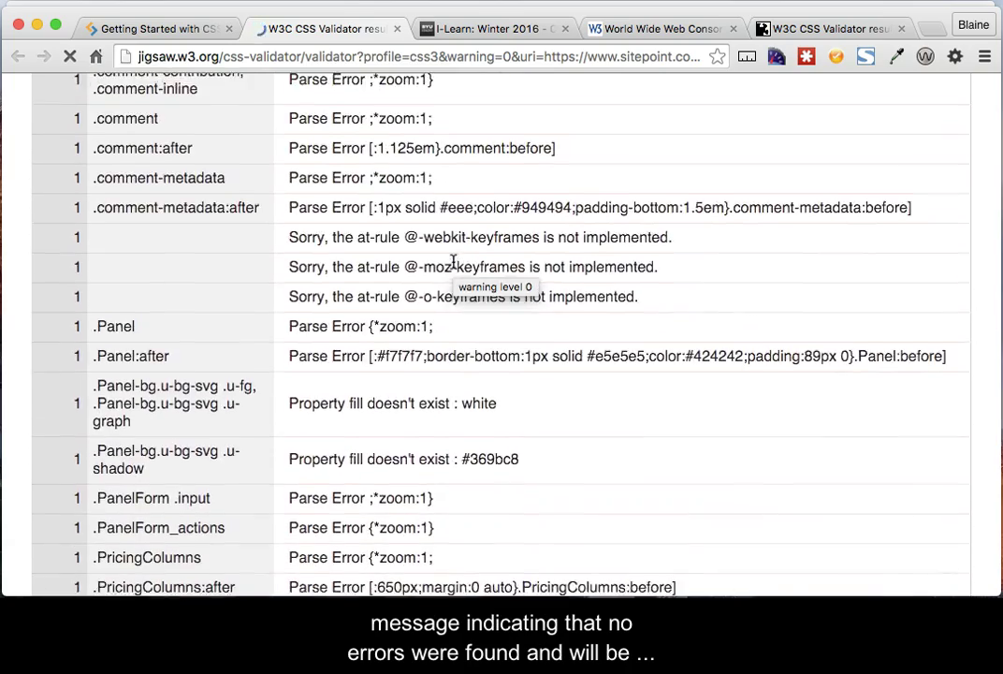
scroll(453, 262, "up", 20)
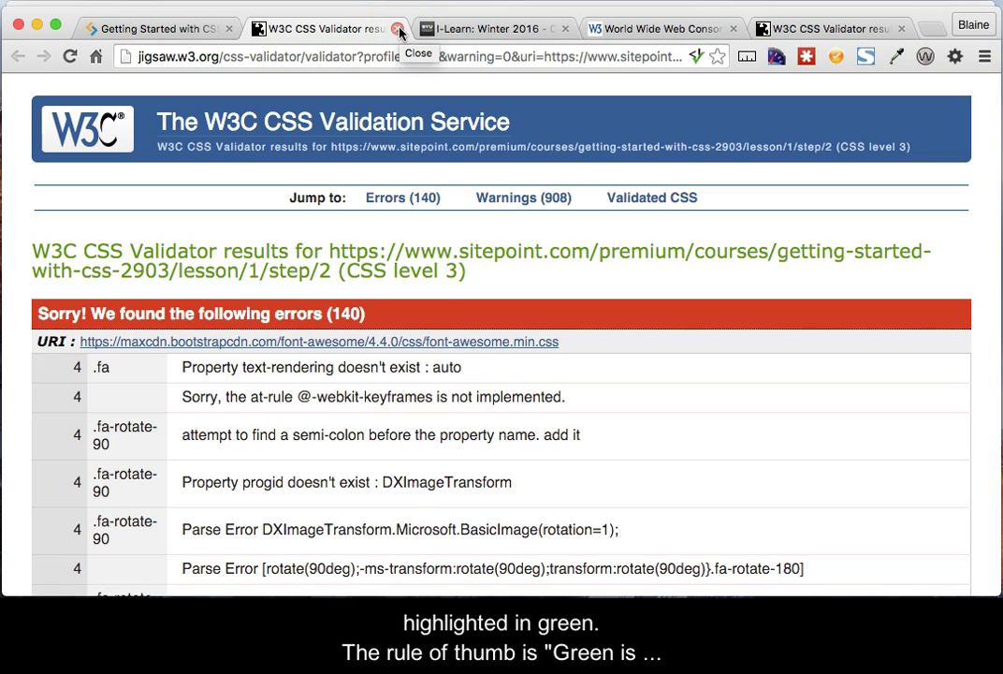
left_click(398, 30)
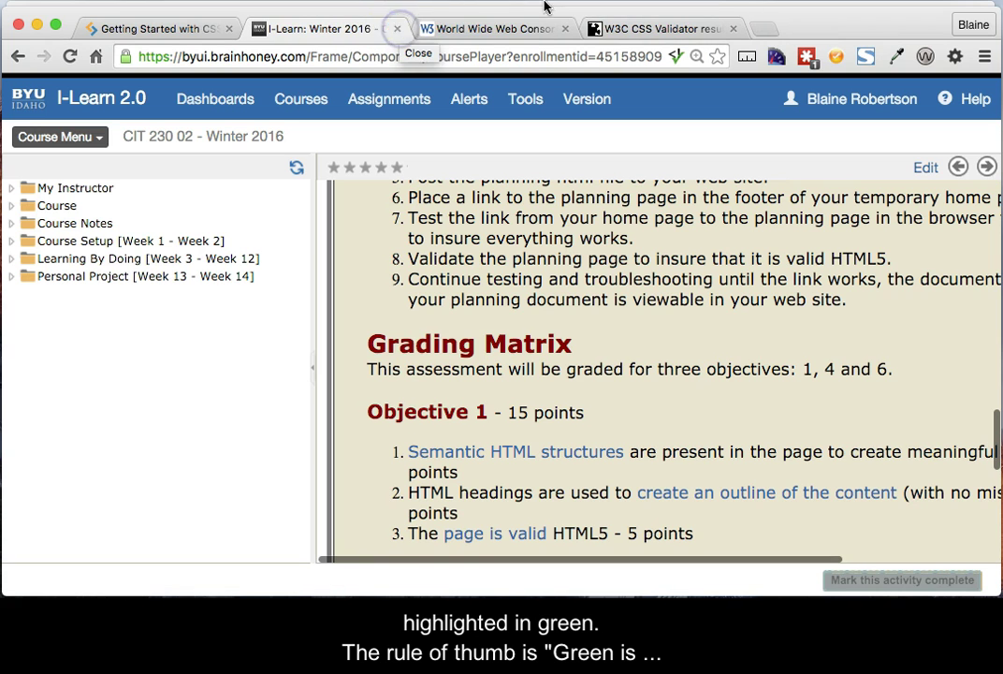
left_click(689, 28)
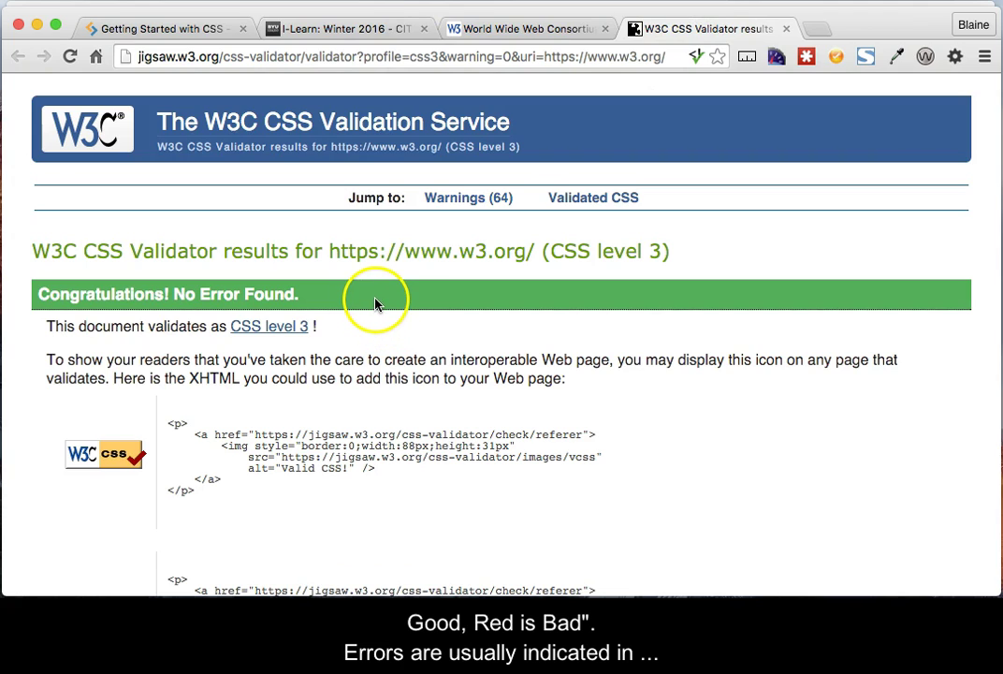